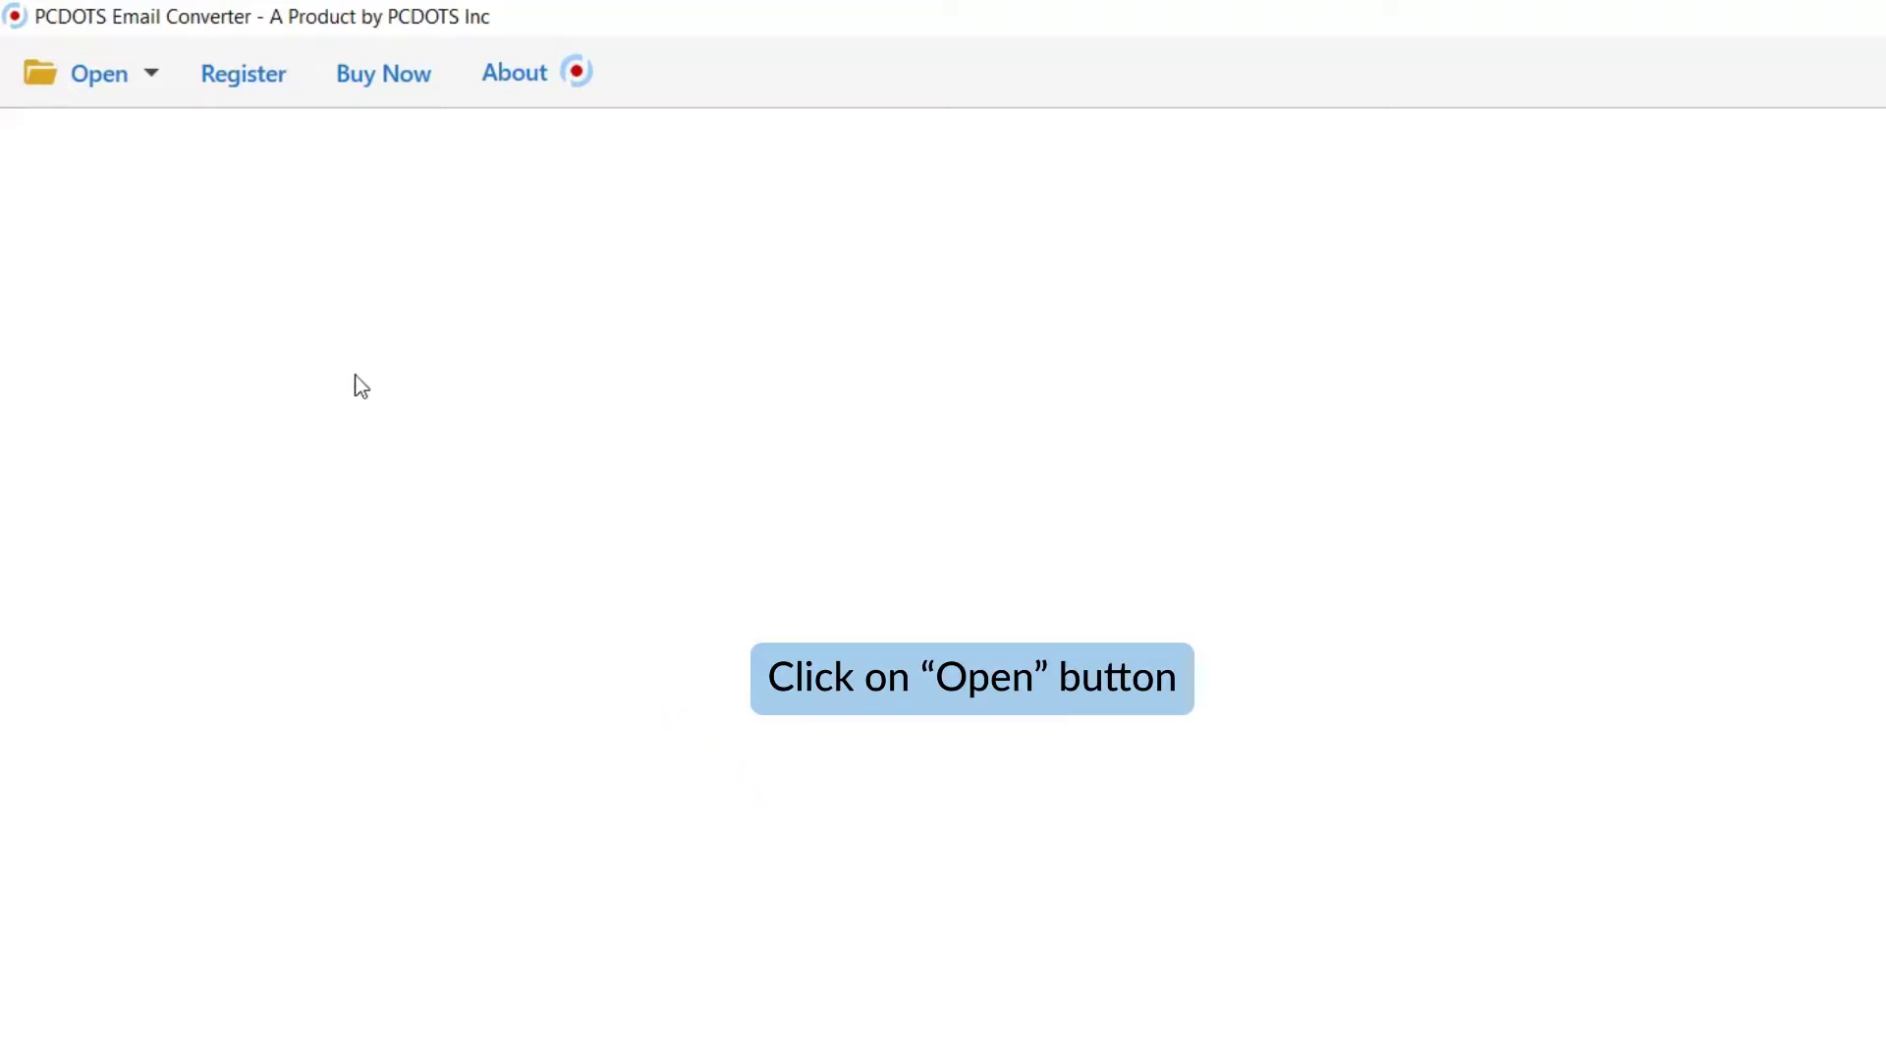
Open the configured Postbox account so its Gmail folders, including INBOX and All Mail, appear.
{"action": "left_click", "coordinate": [153, 80]}
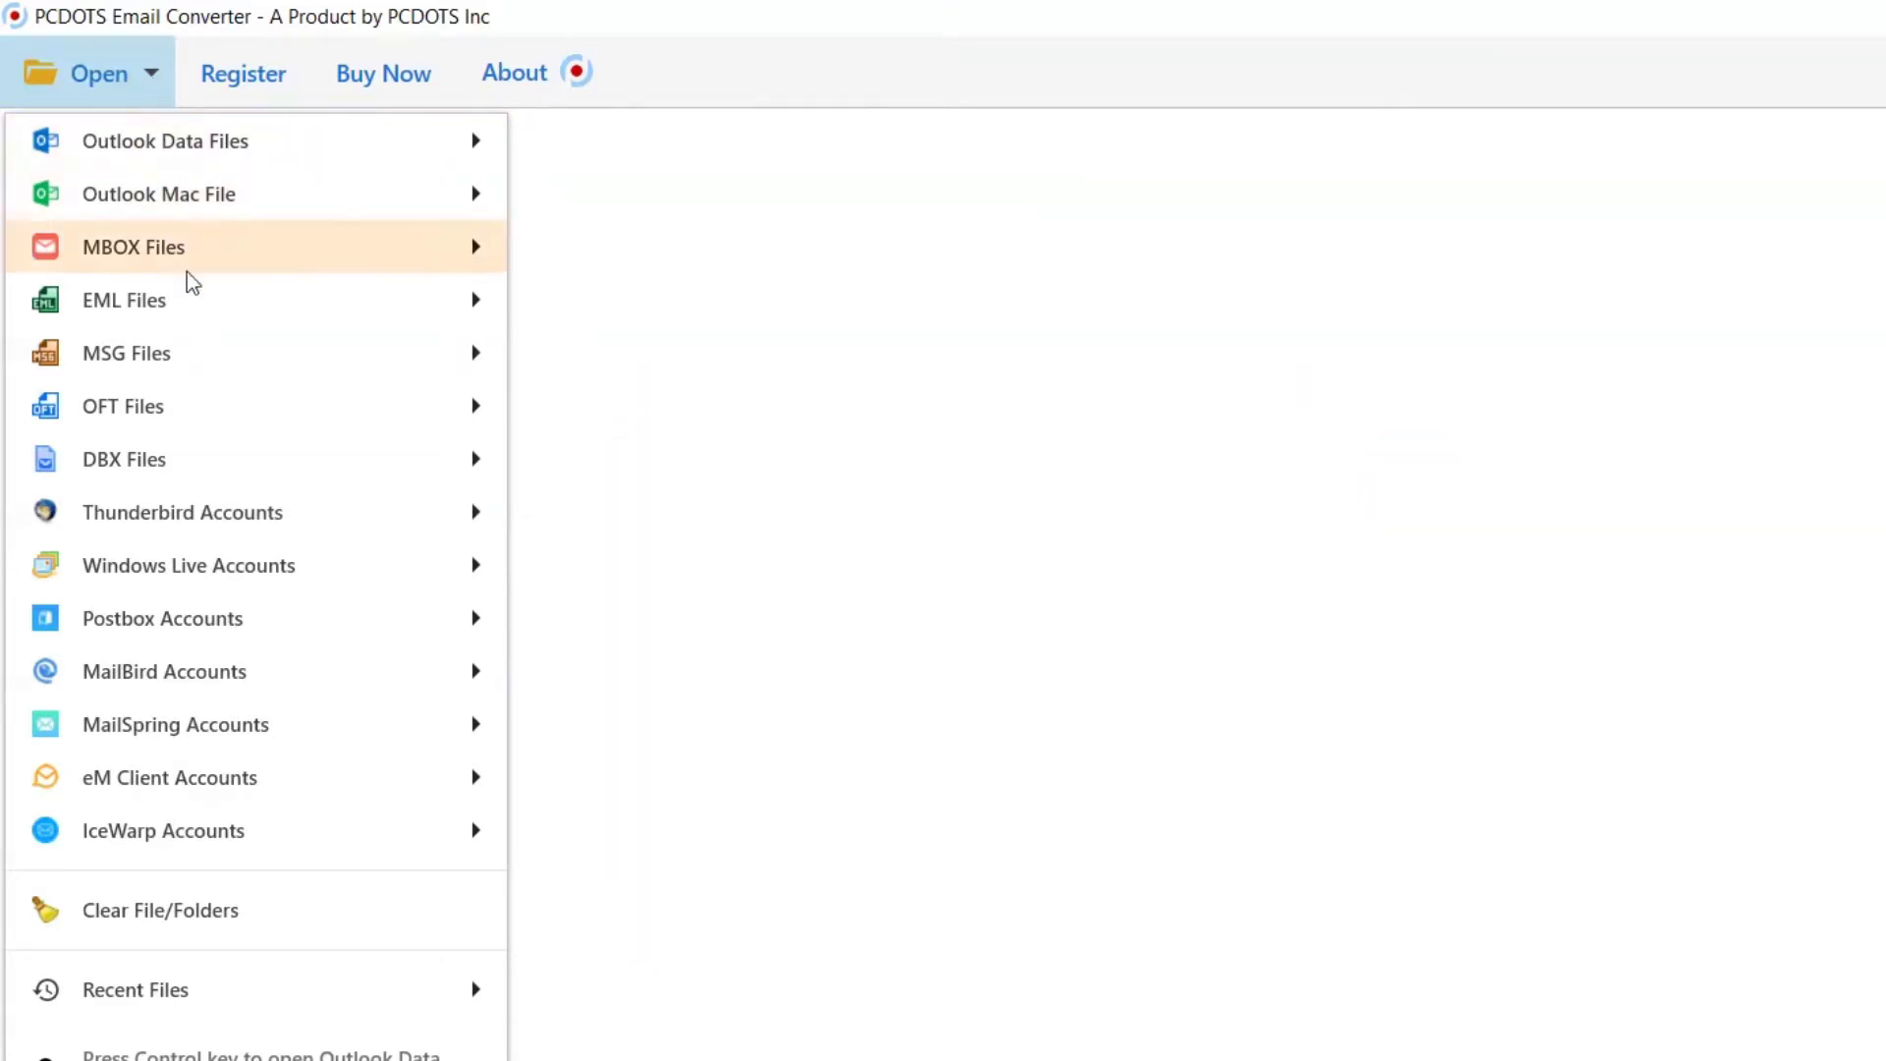
{"action": "mouse_move", "coordinate": [318, 622]}
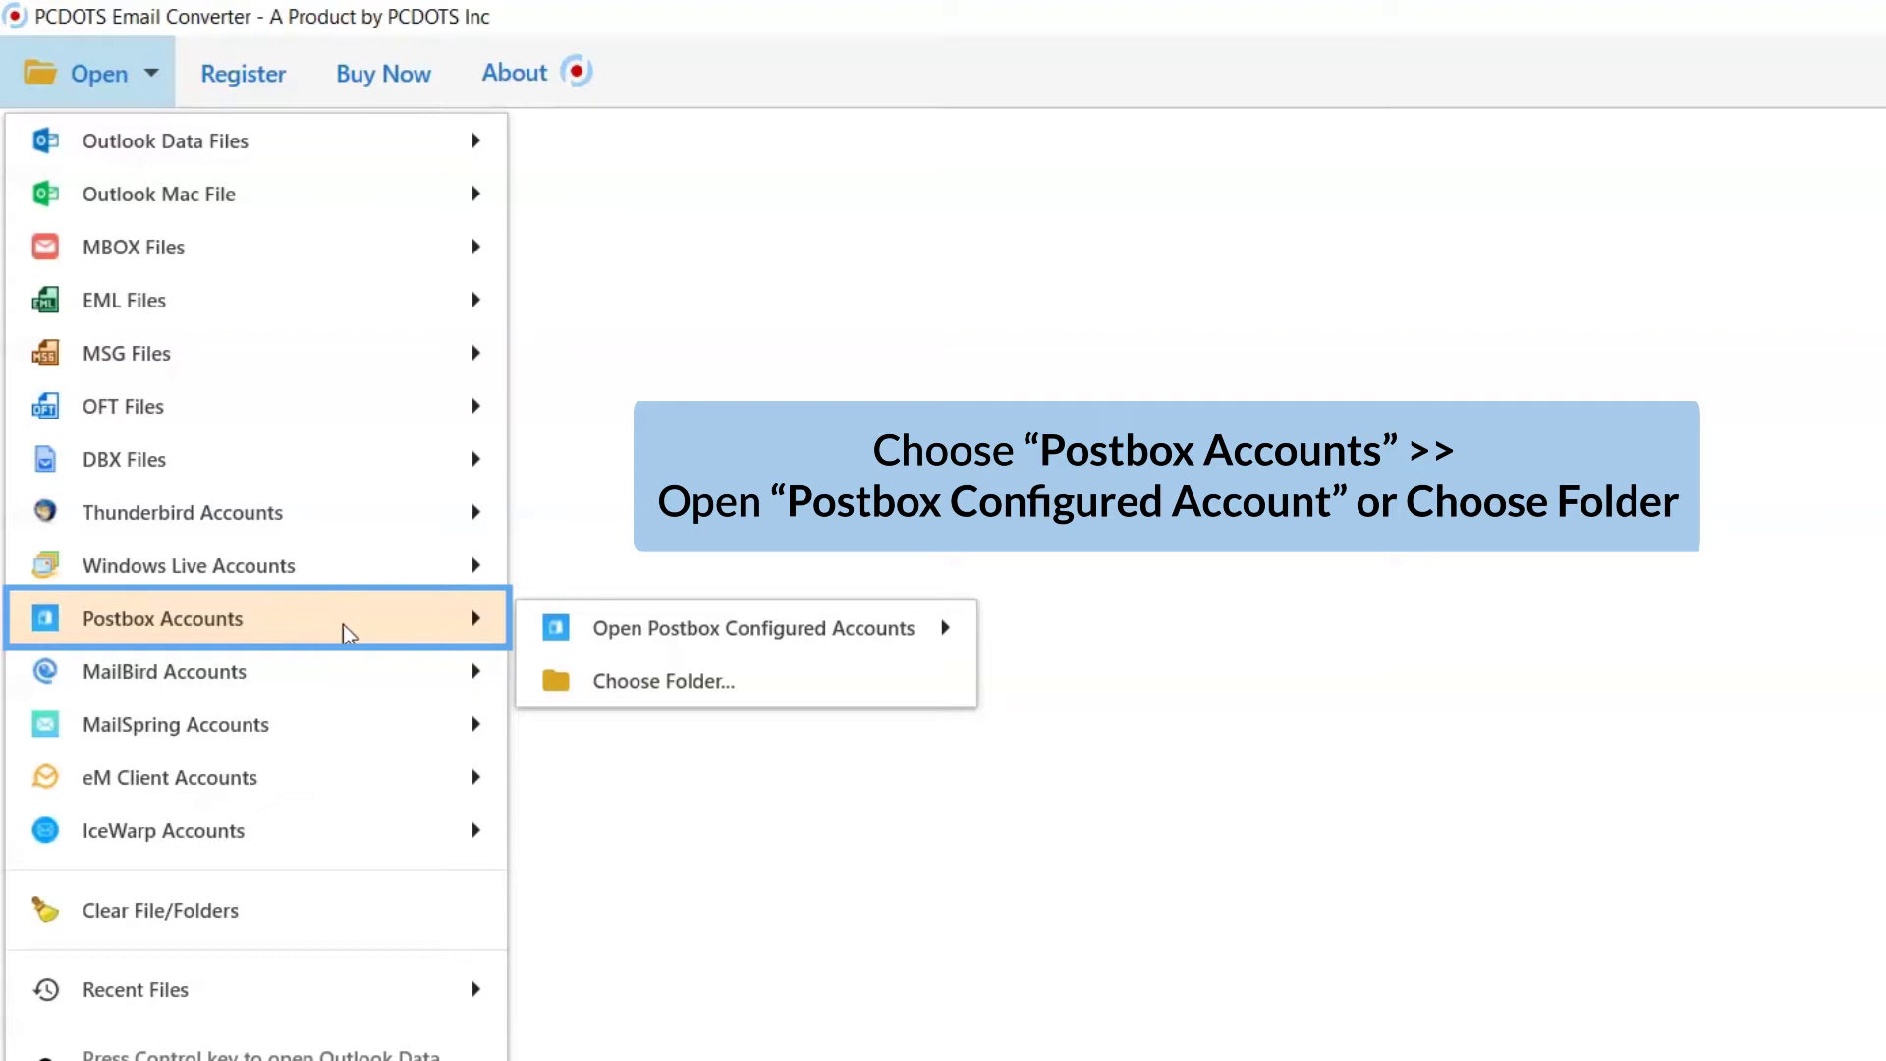
{"action": "mouse_move", "coordinate": [687, 637]}
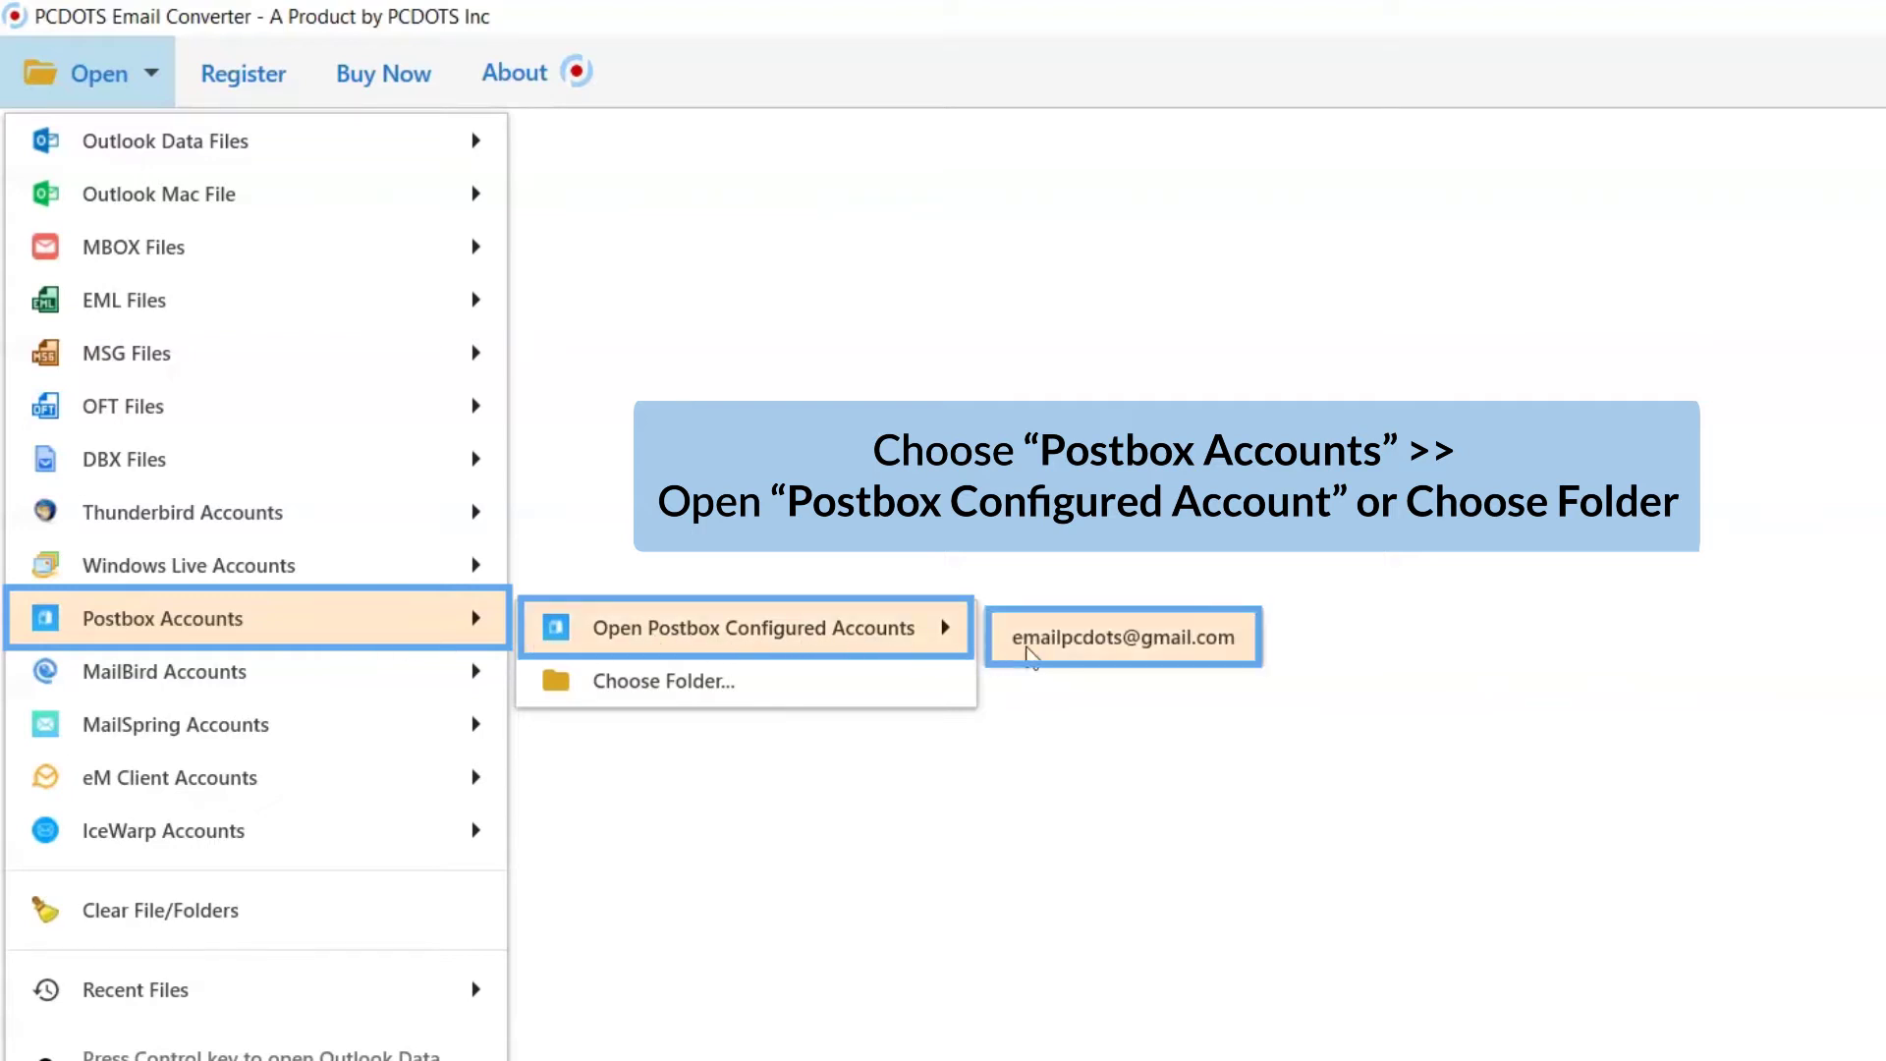
{"action": "left_click", "coordinate": [1088, 641]}
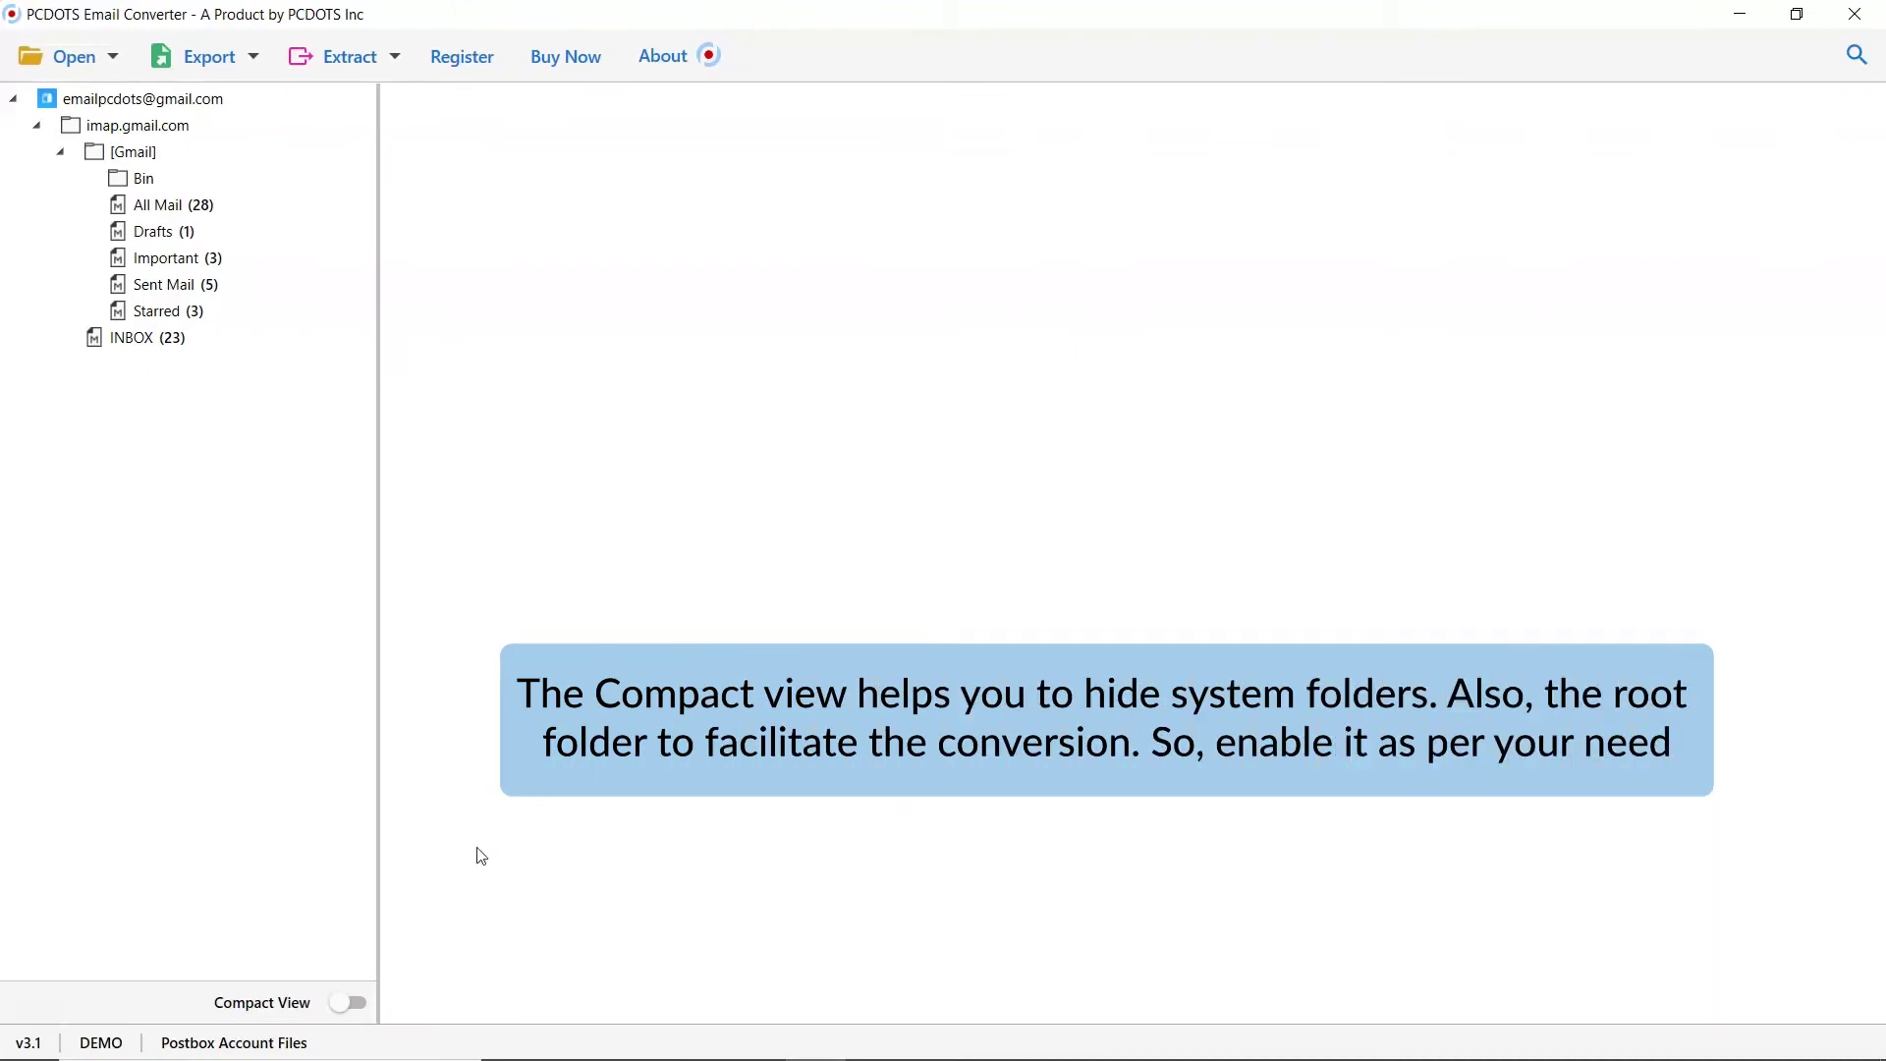
Switch Compact View on, then off again, so the full tree with Bin shows.
{"action": "left_click", "coordinate": [341, 1011]}
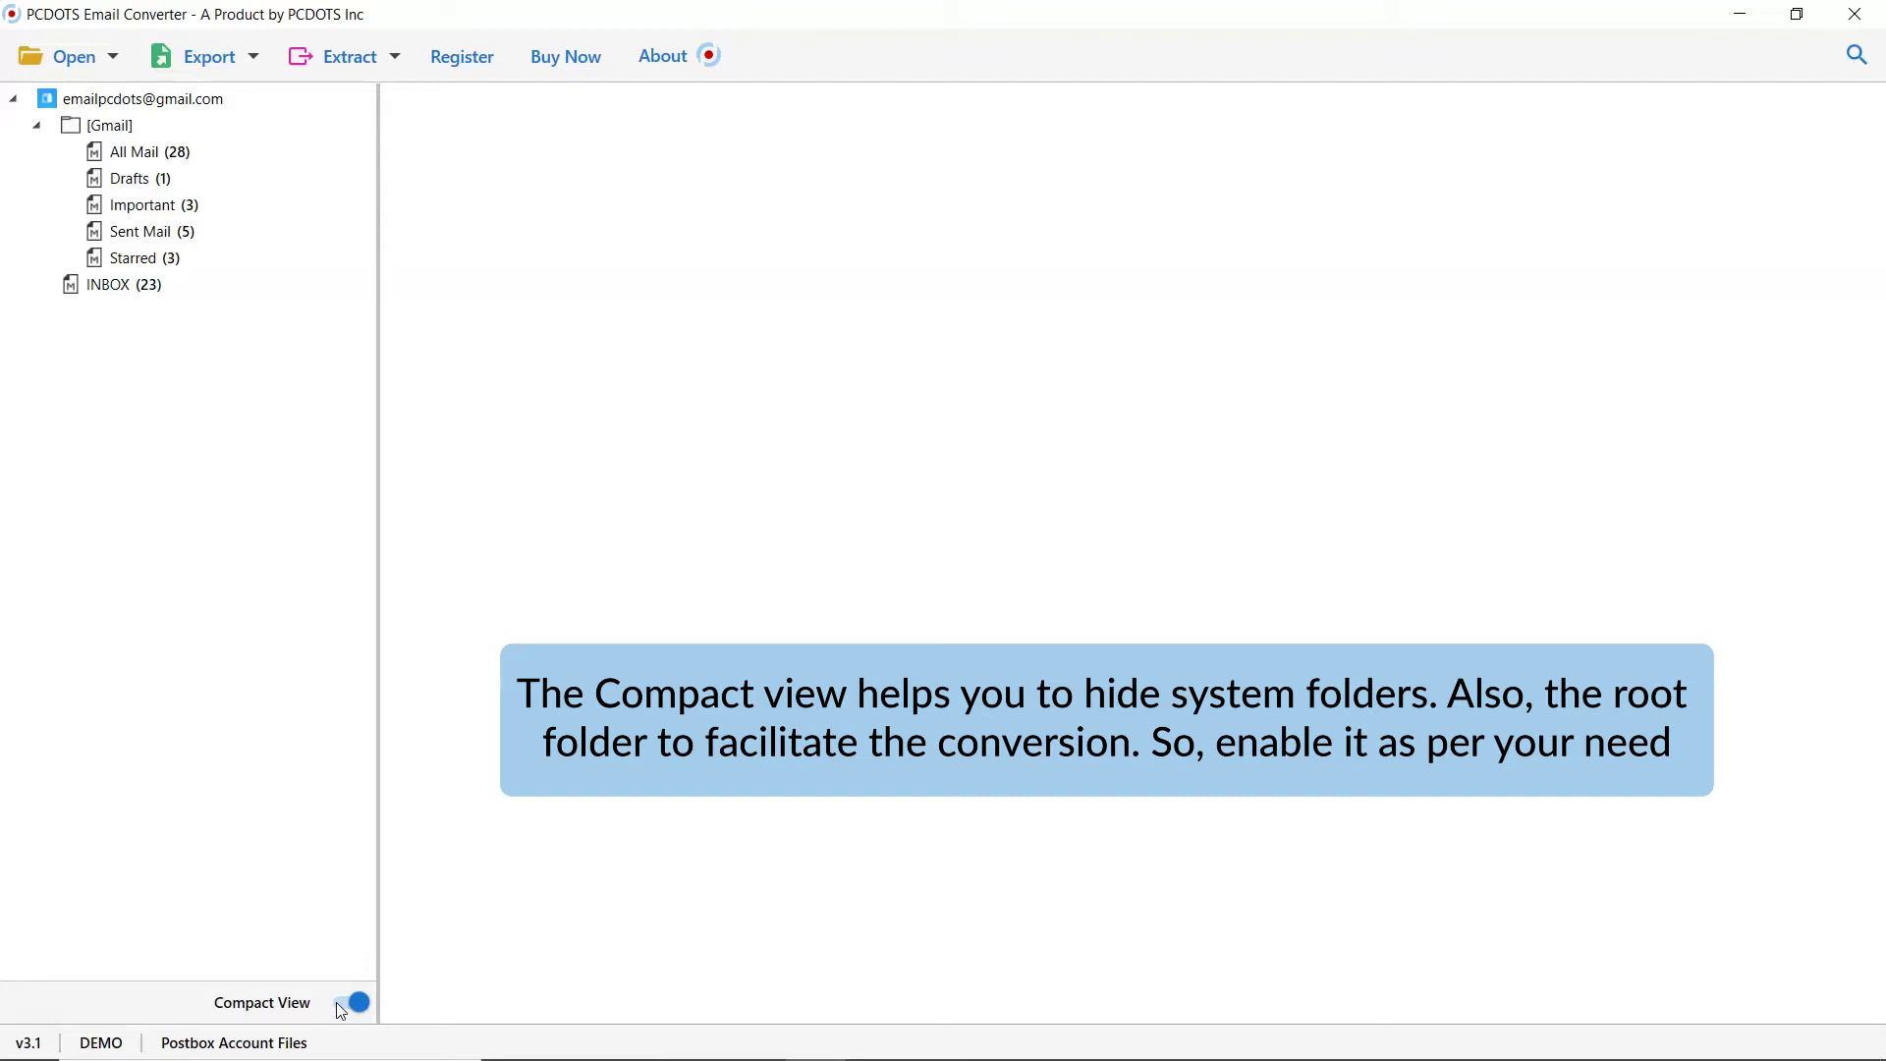
{"action": "left_click", "coordinate": [341, 1011]}
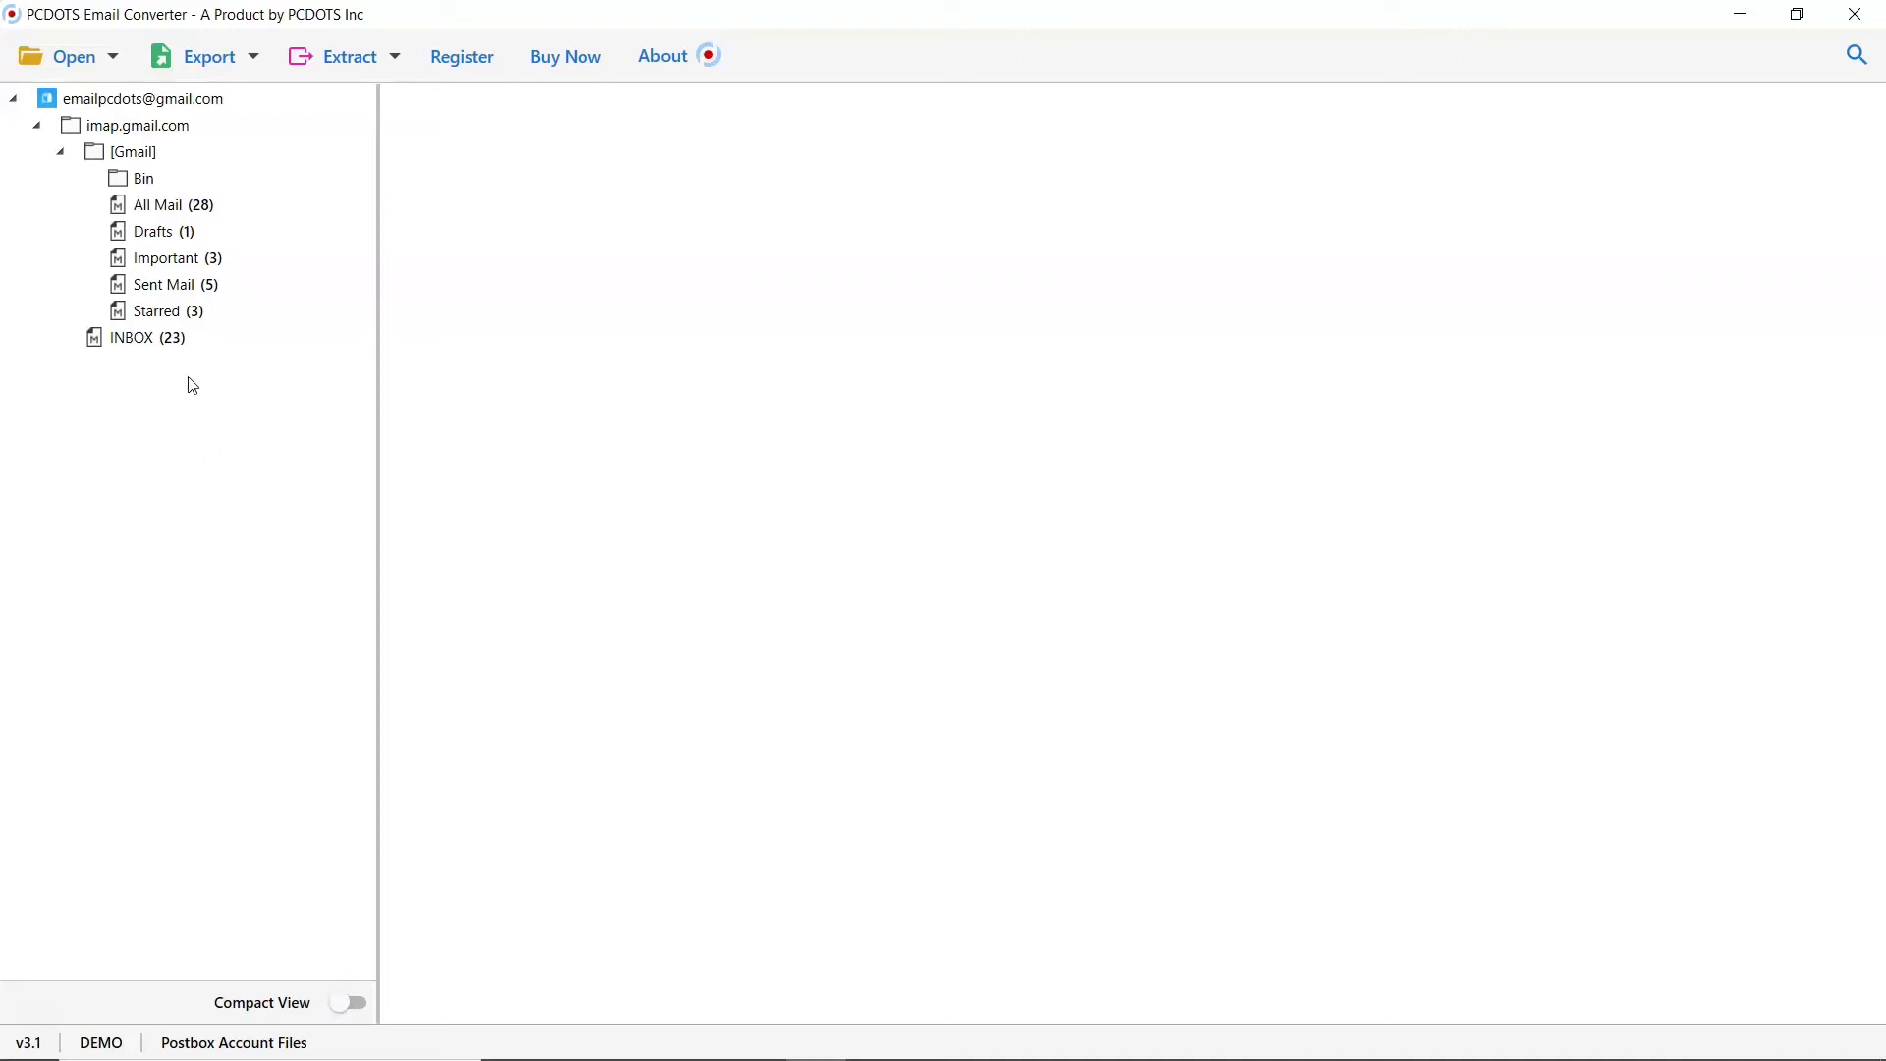
Preview All Mail's 'How is the history put together?' message and inspect its Email Marketing.docx attachment actions.
{"action": "left_click", "coordinate": [125, 209]}
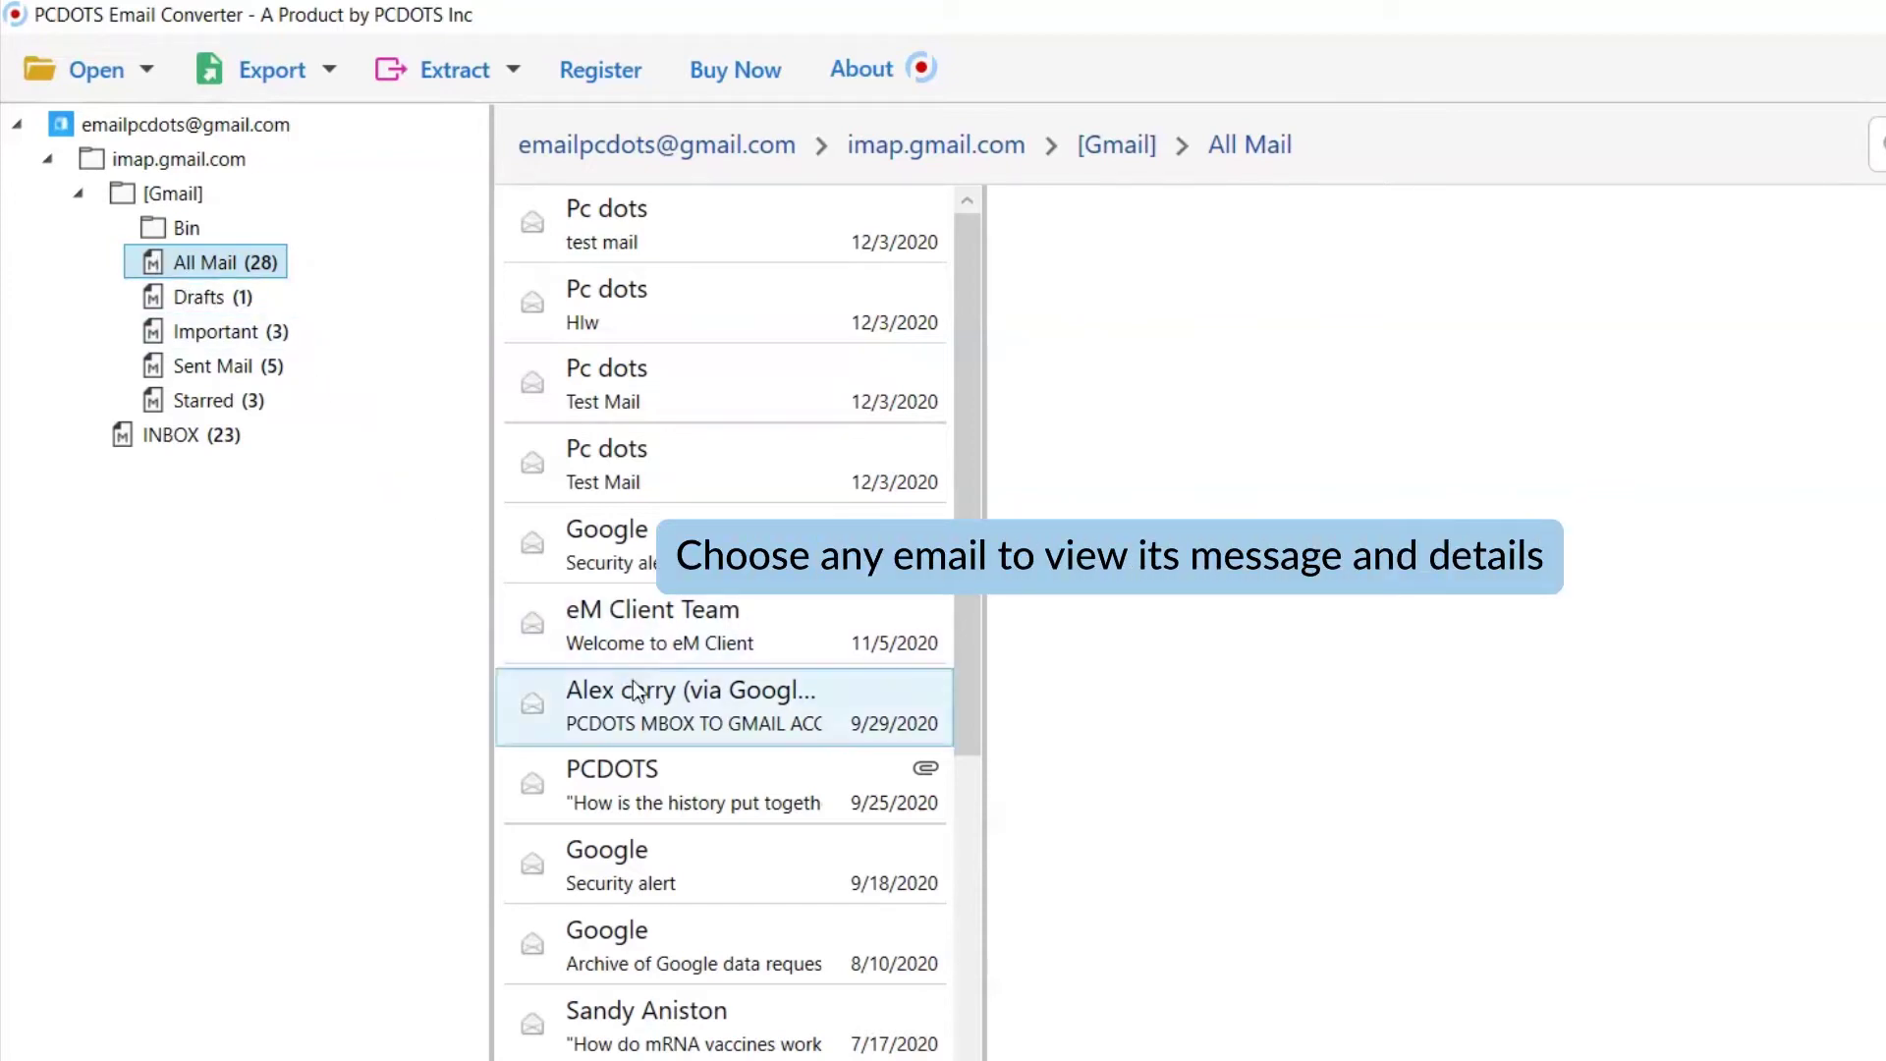
{"action": "left_click", "coordinate": [747, 776]}
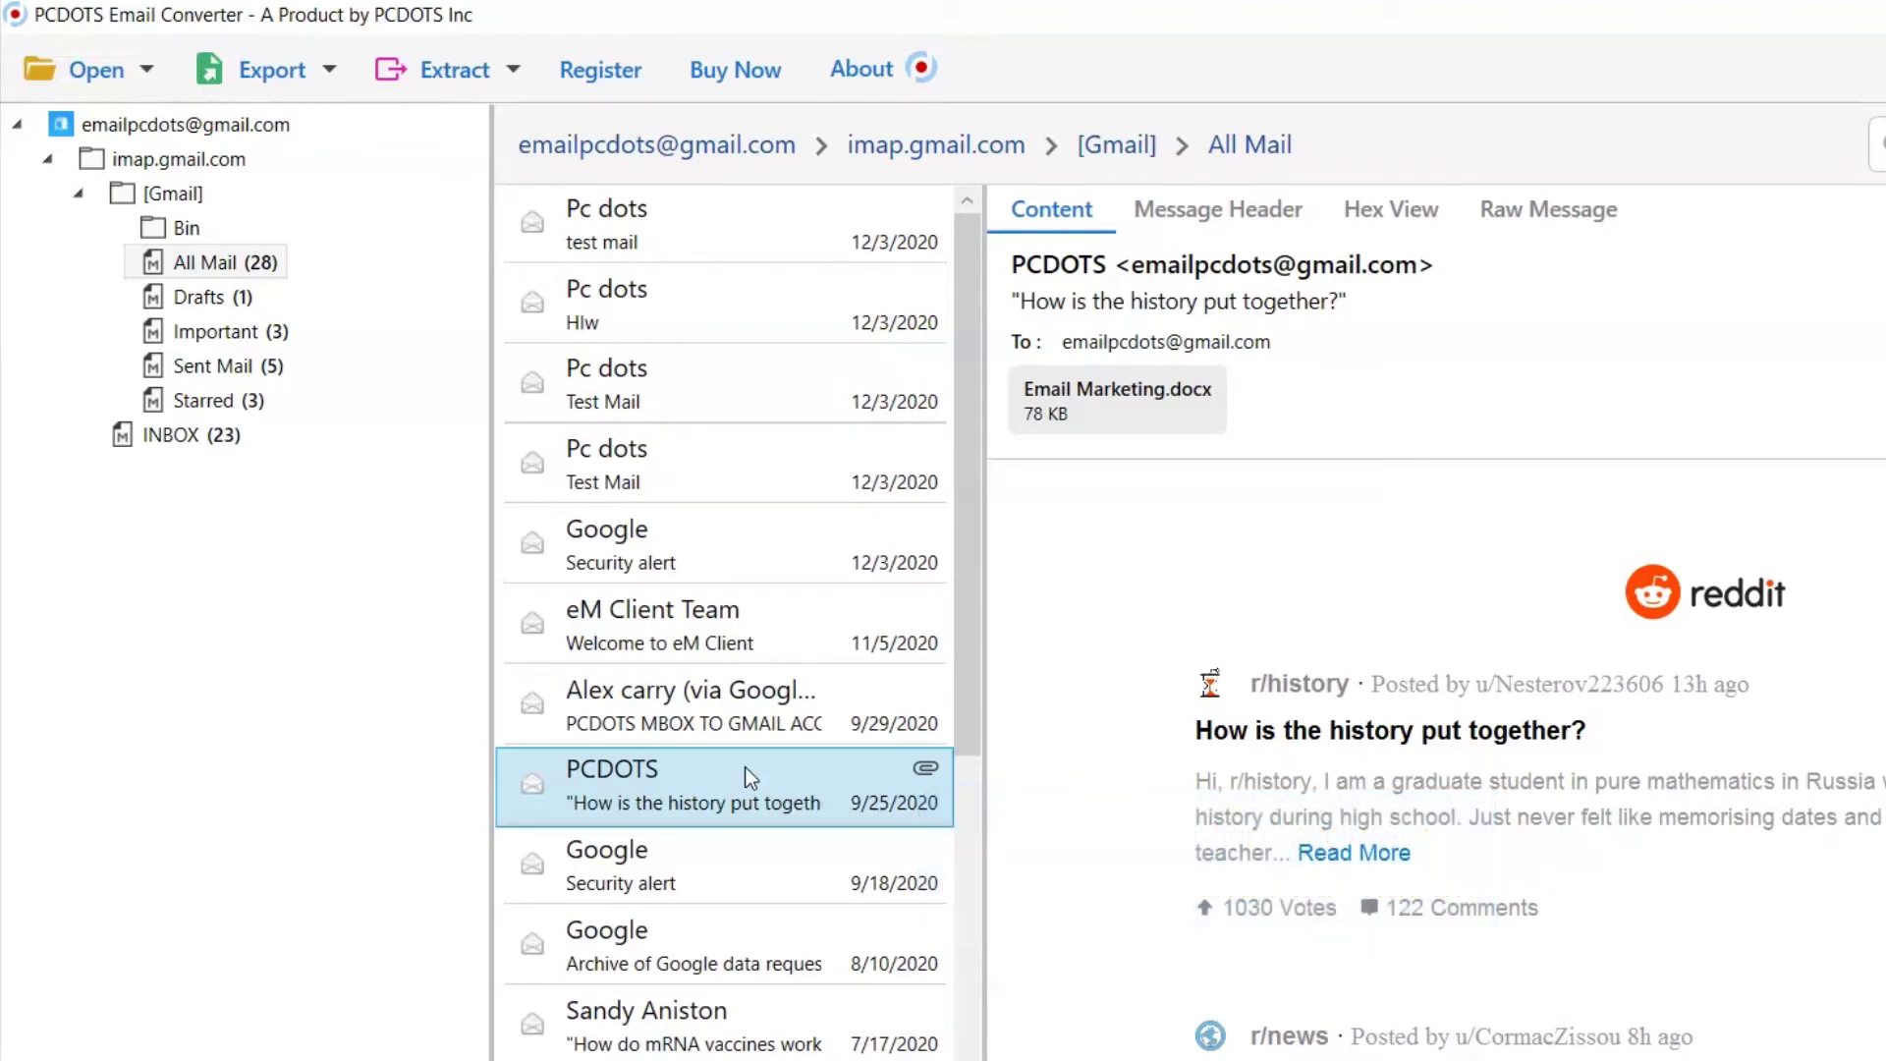
{"action": "right_click", "coordinate": [1130, 409]}
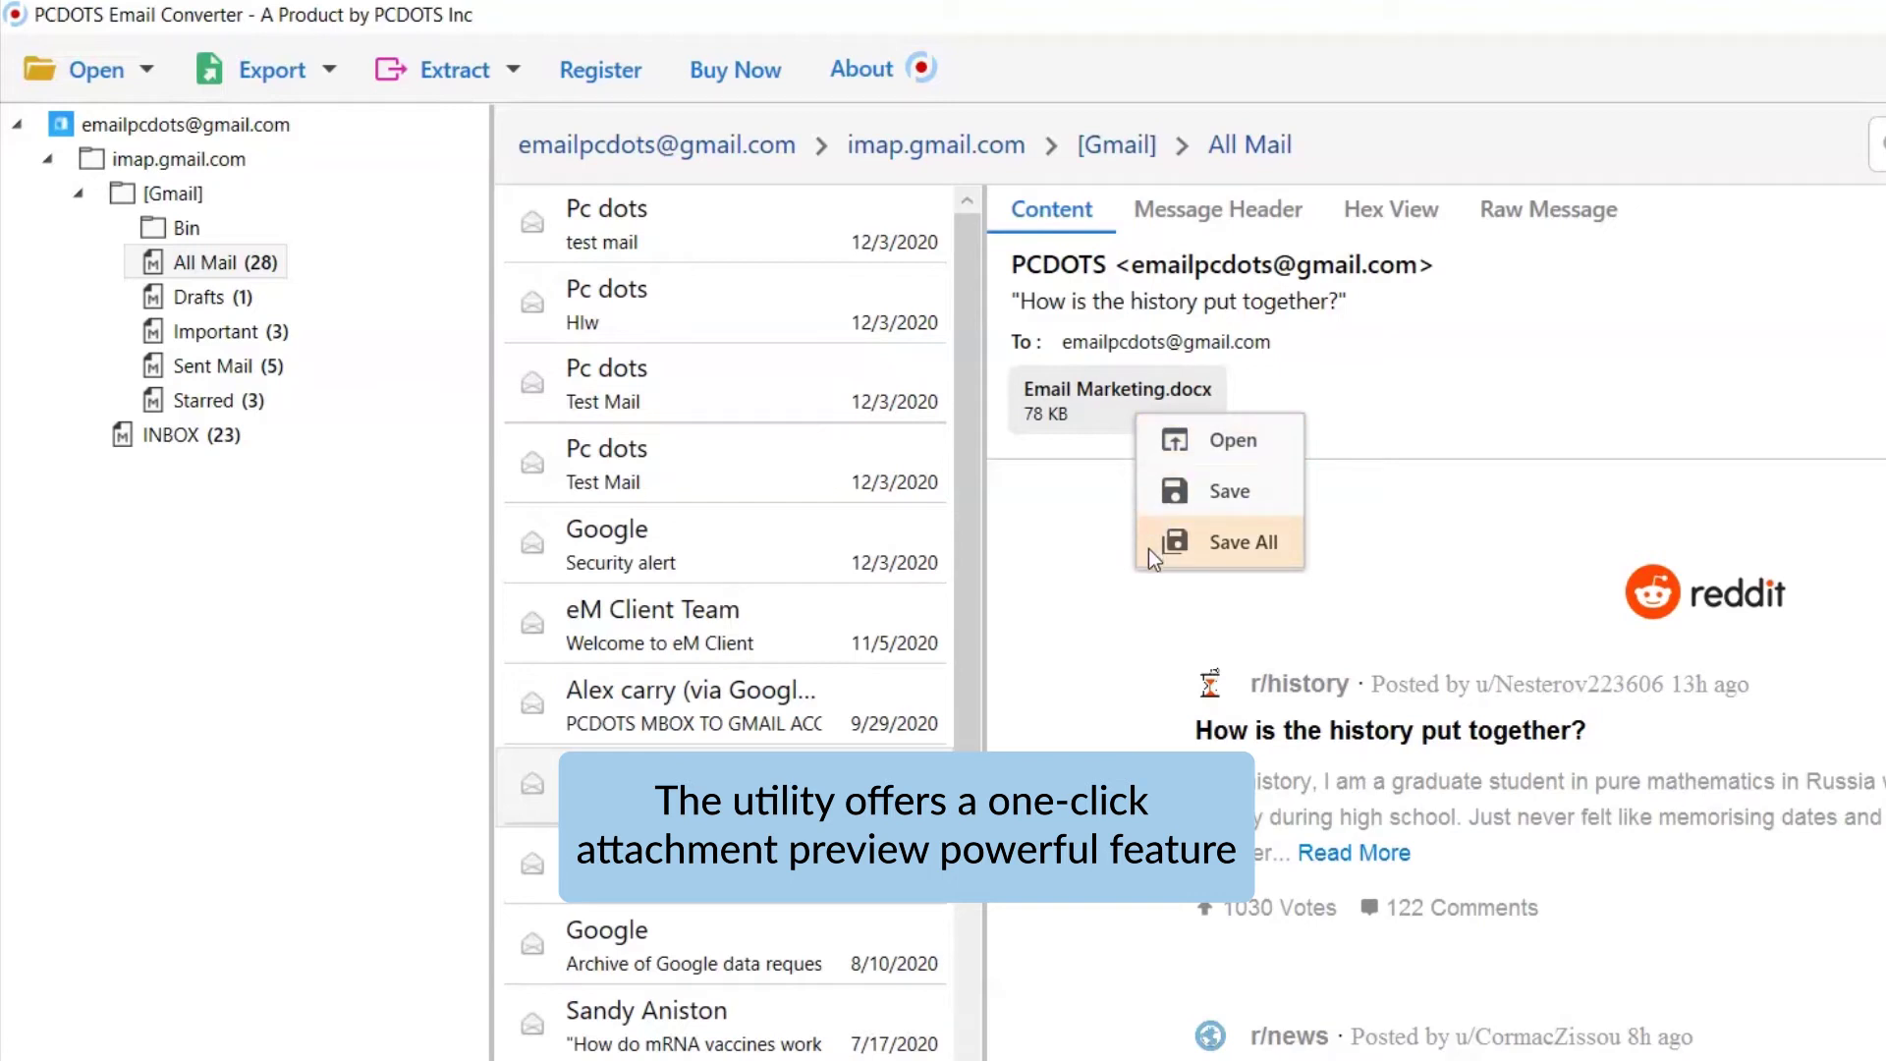
{"action": "left_click", "coordinate": [1147, 445]}
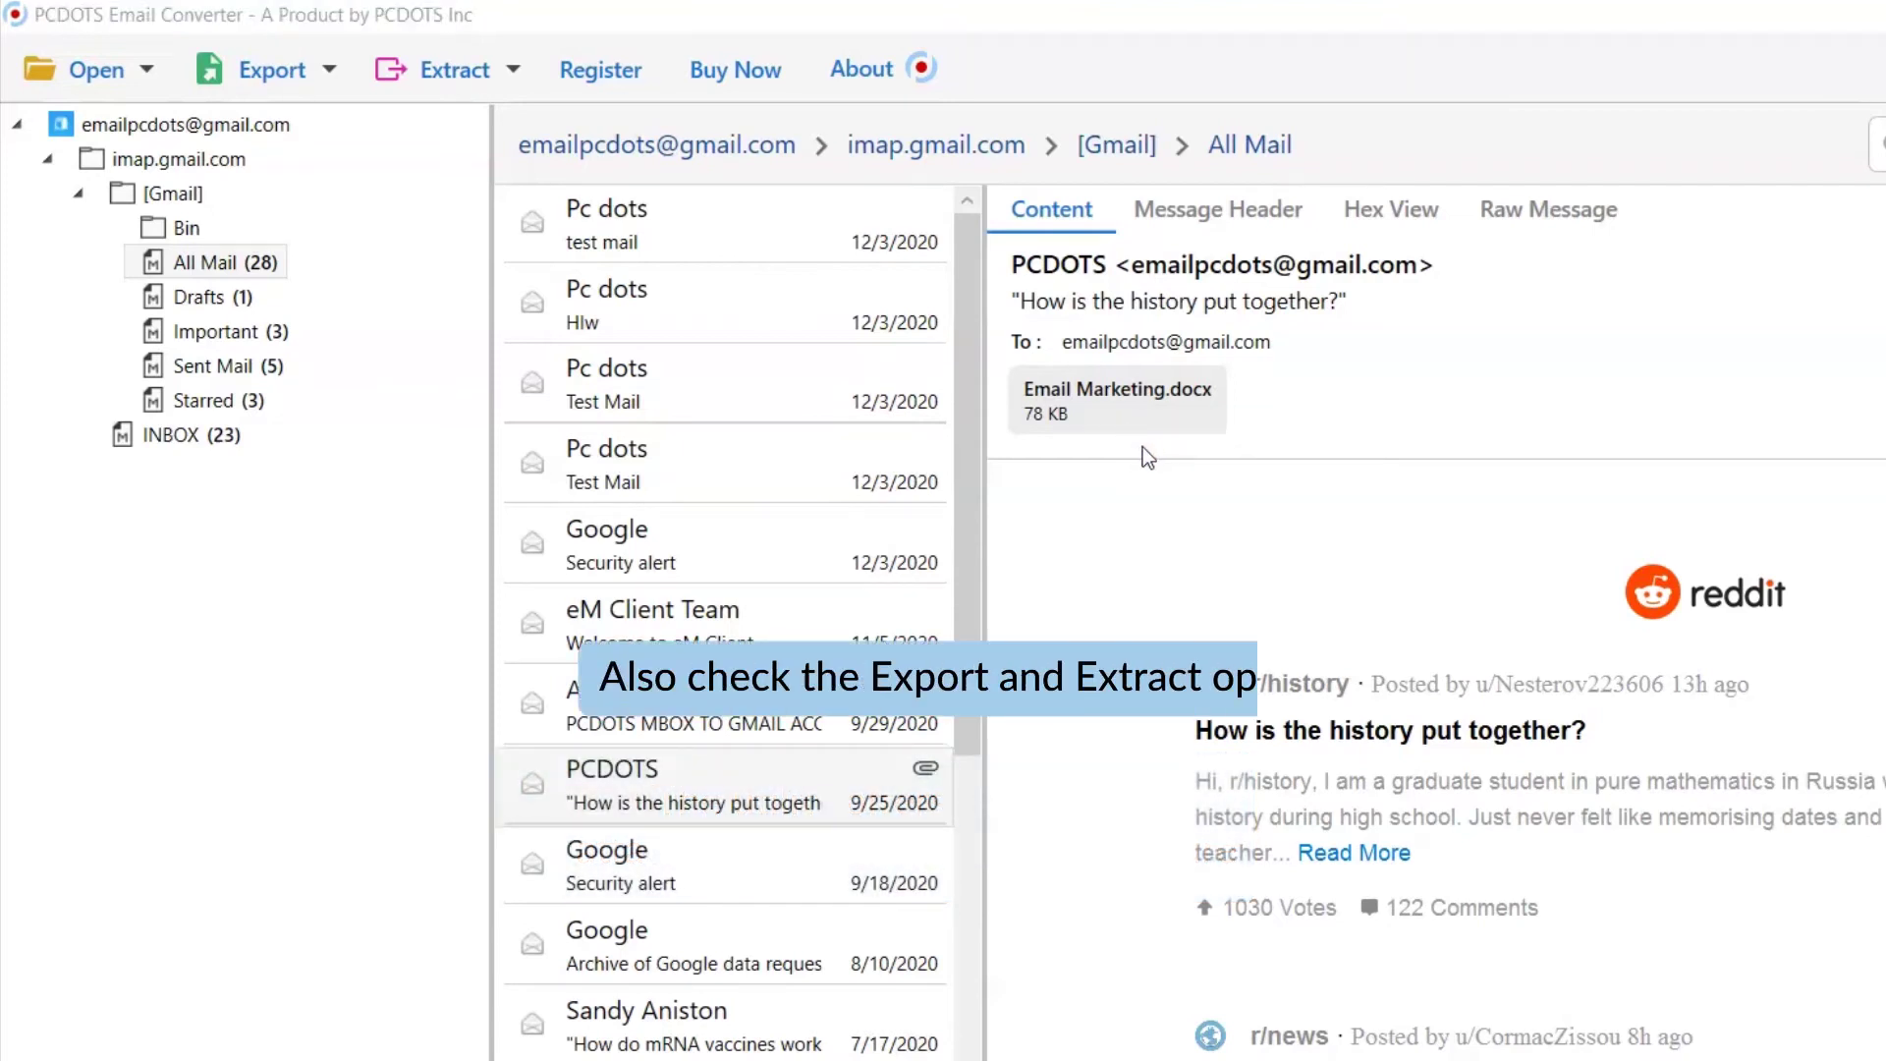
Look over the Export and Extract choices, then bring up the export formats list.
{"action": "left_click", "coordinate": [330, 71]}
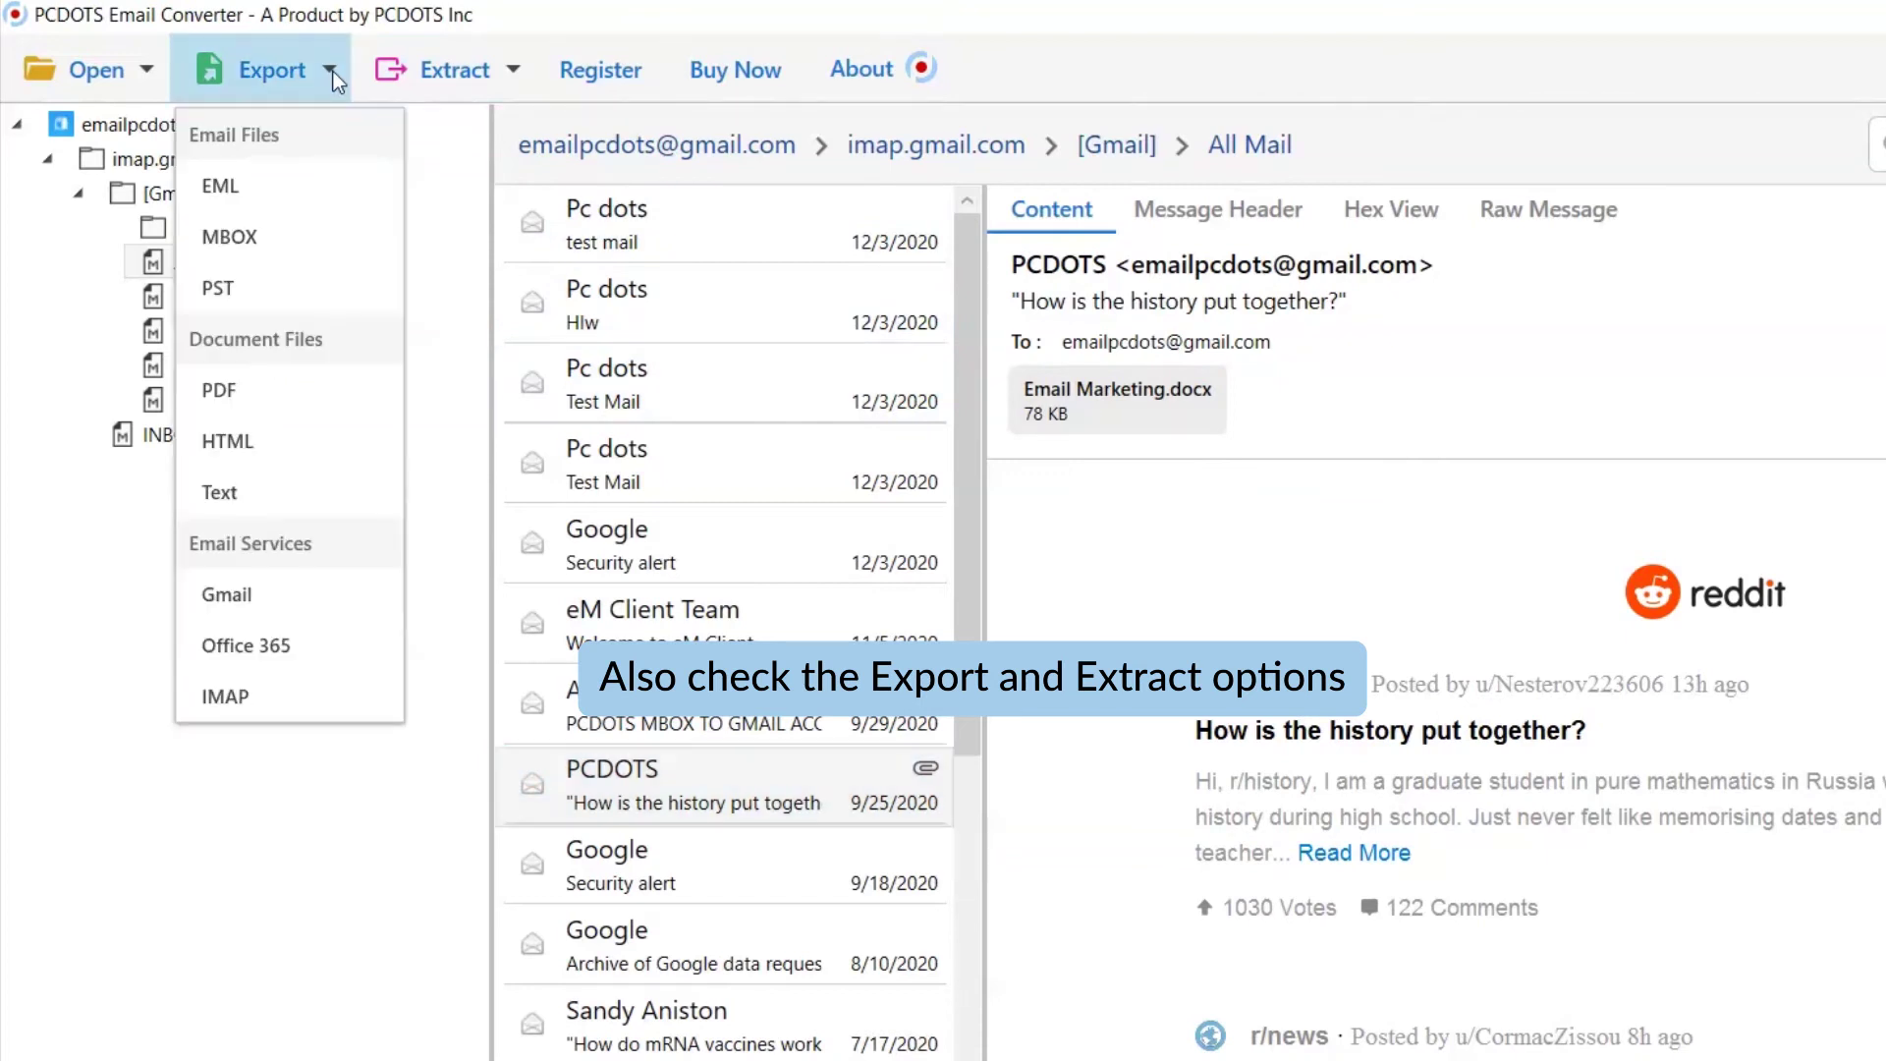
{"action": "left_click", "coordinate": [332, 73]}
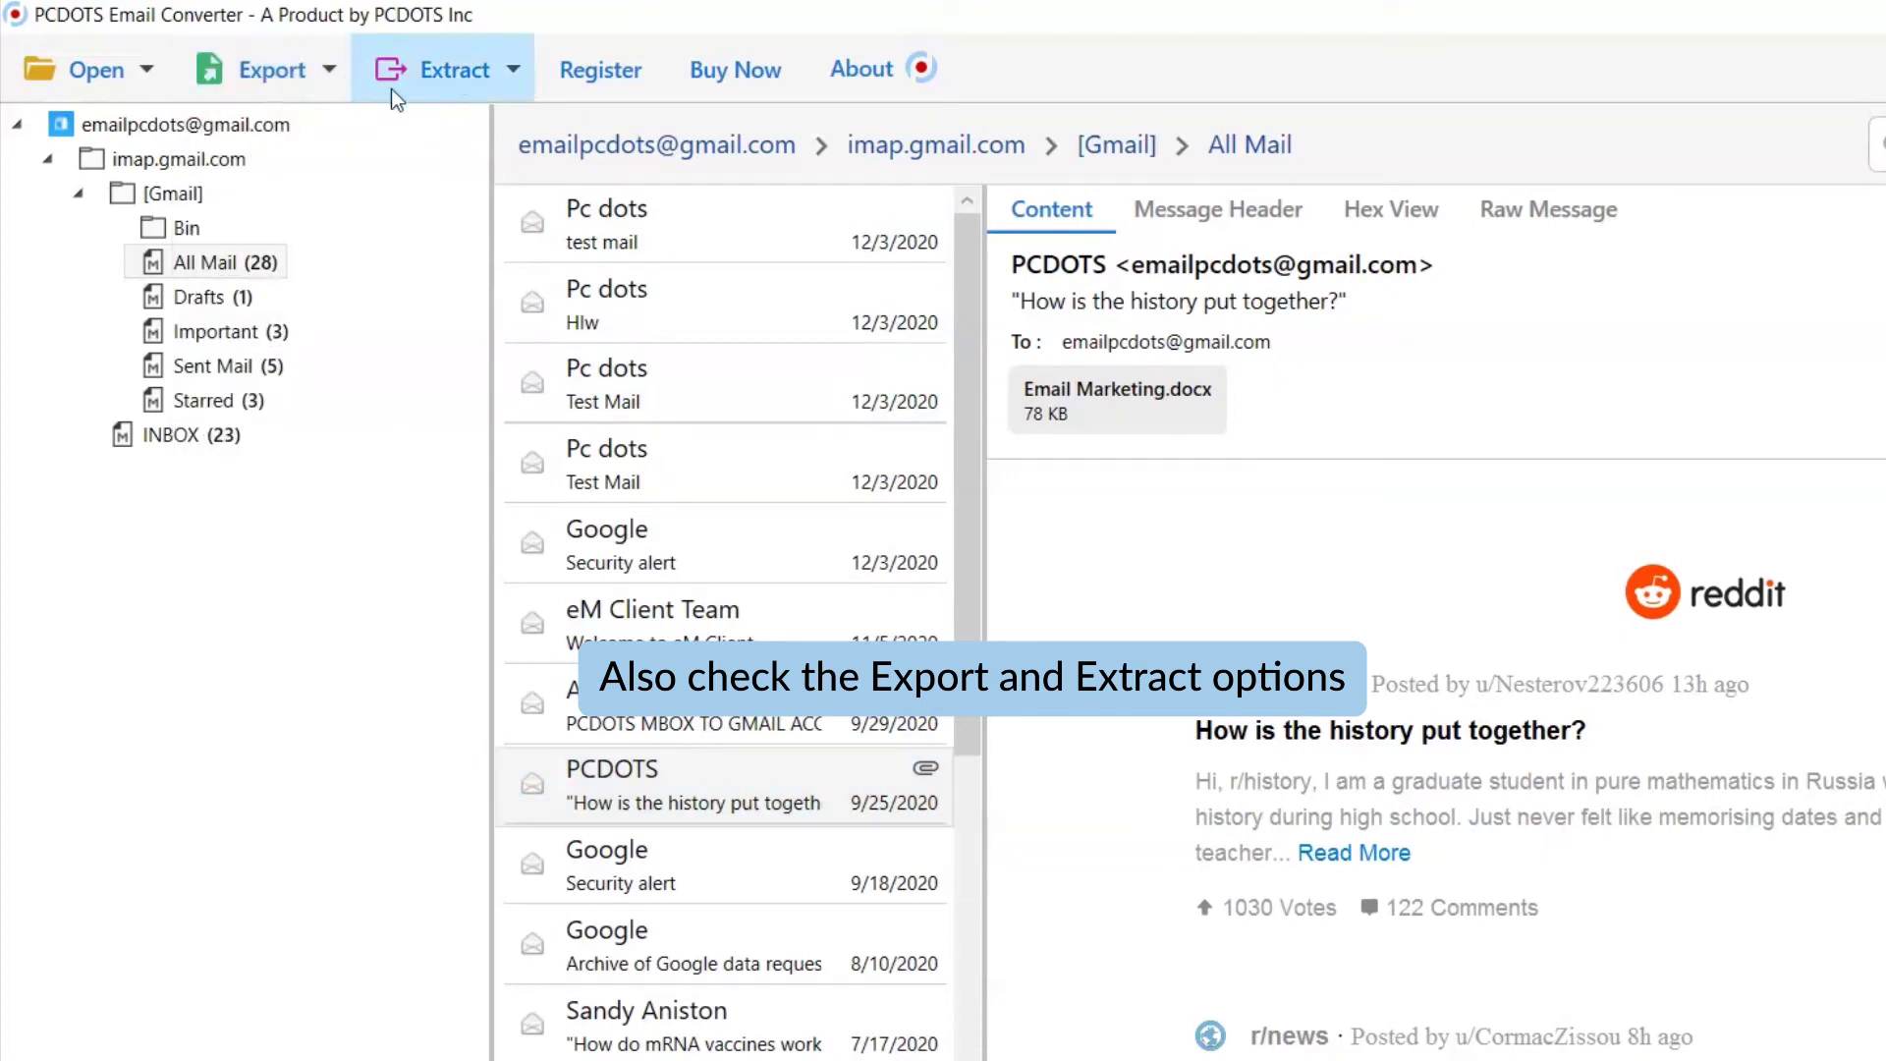
{"action": "left_click", "coordinate": [513, 72]}
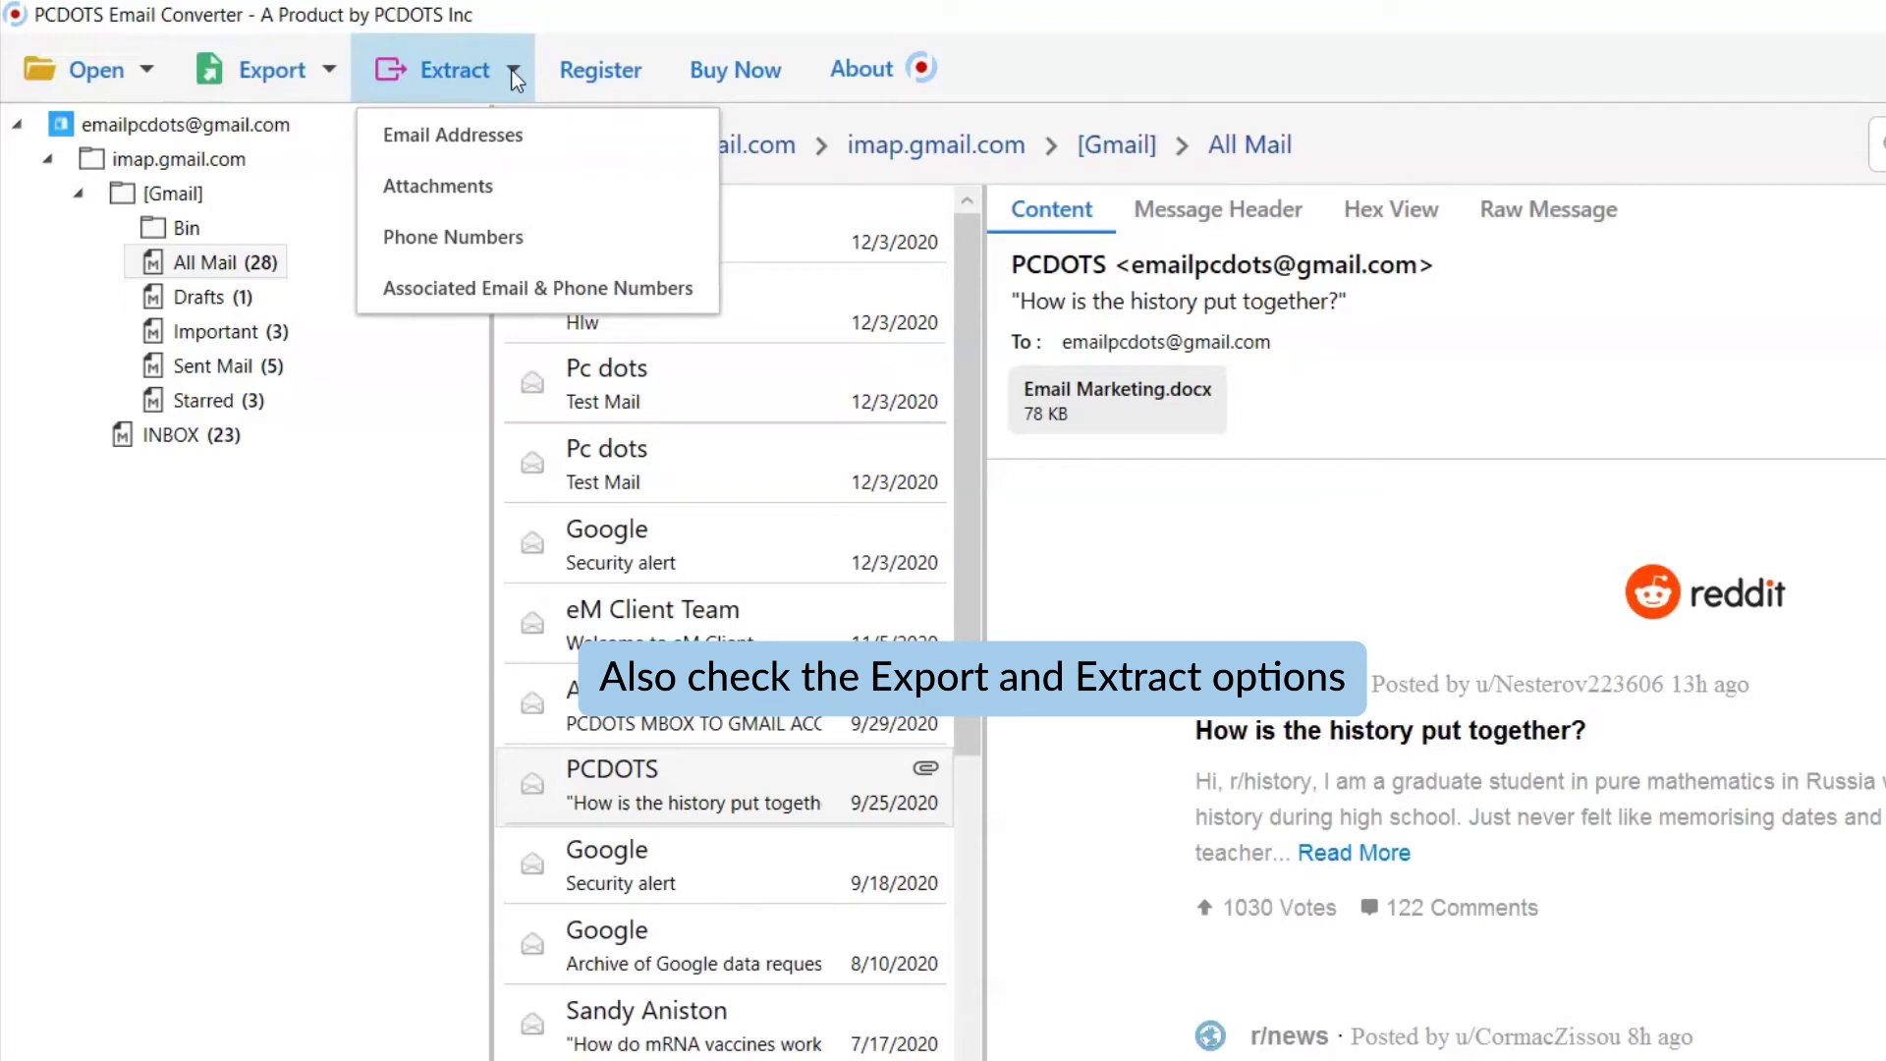
{"action": "left_click", "coordinate": [513, 72]}
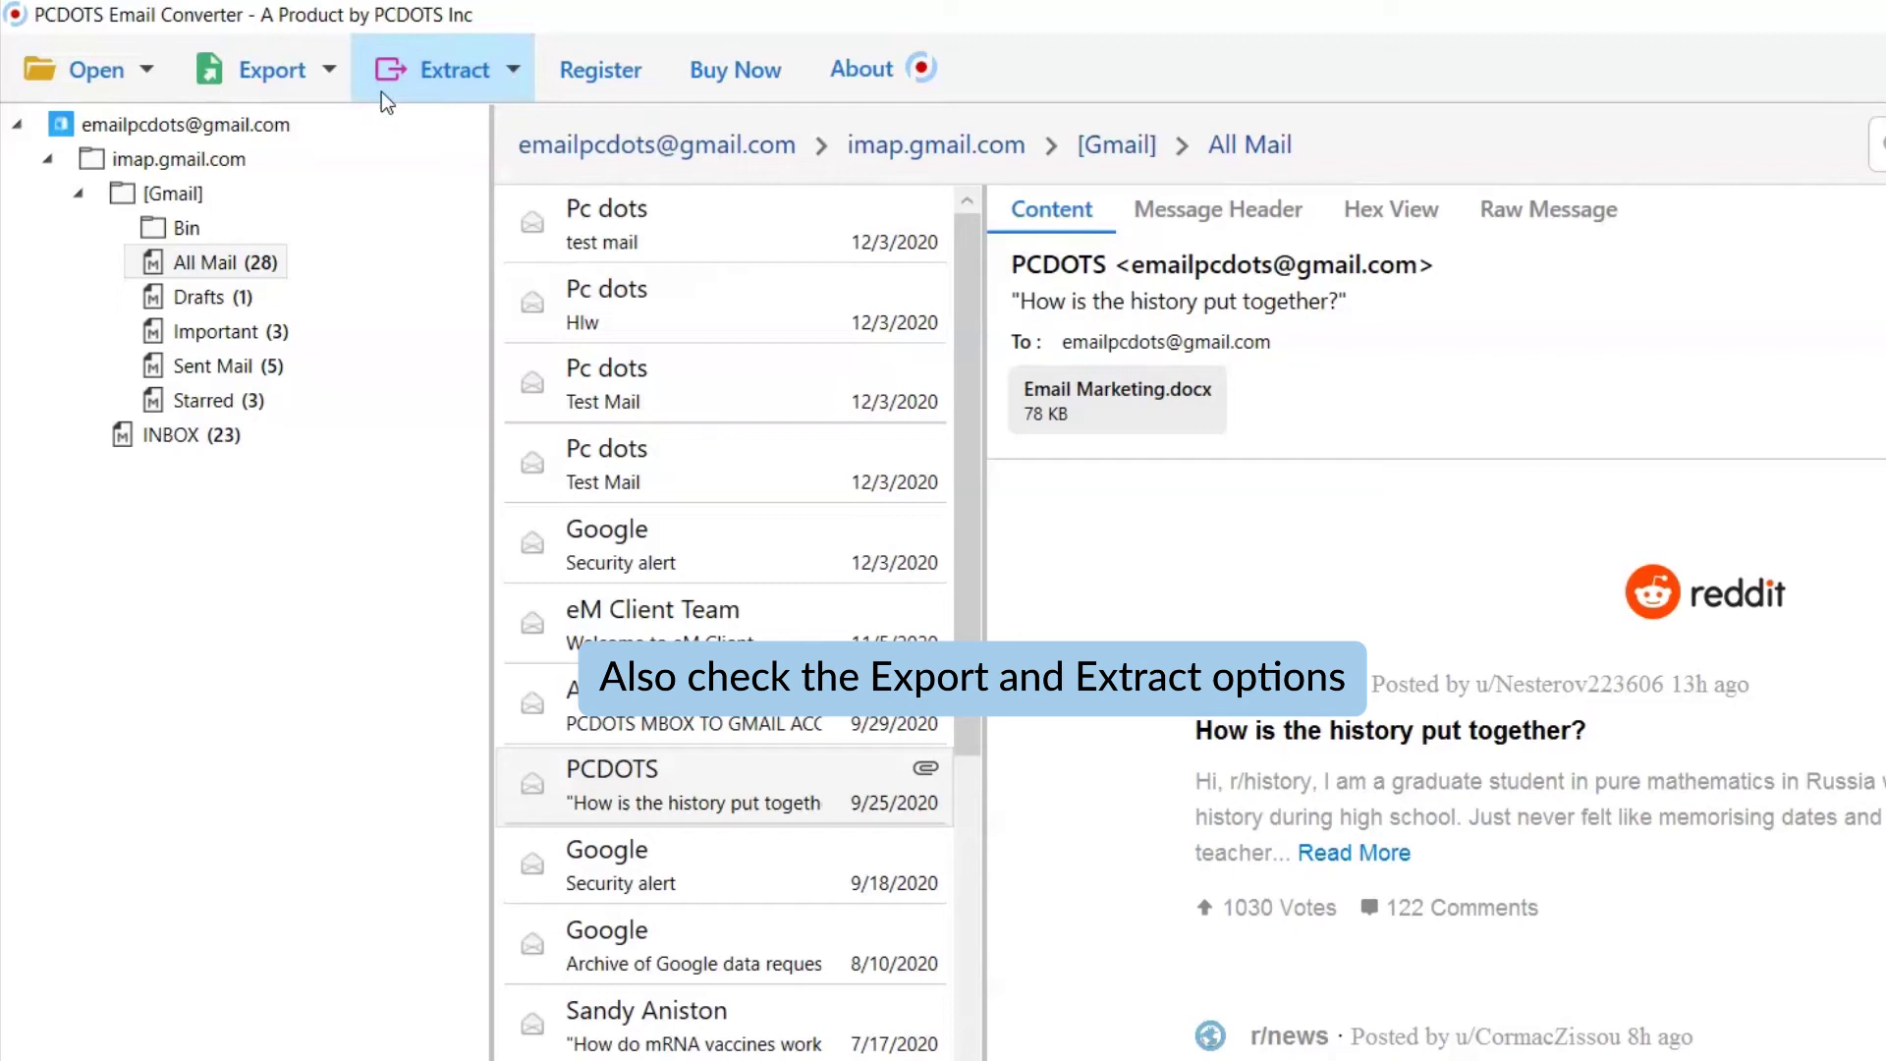
{"action": "left_click", "coordinate": [327, 70]}
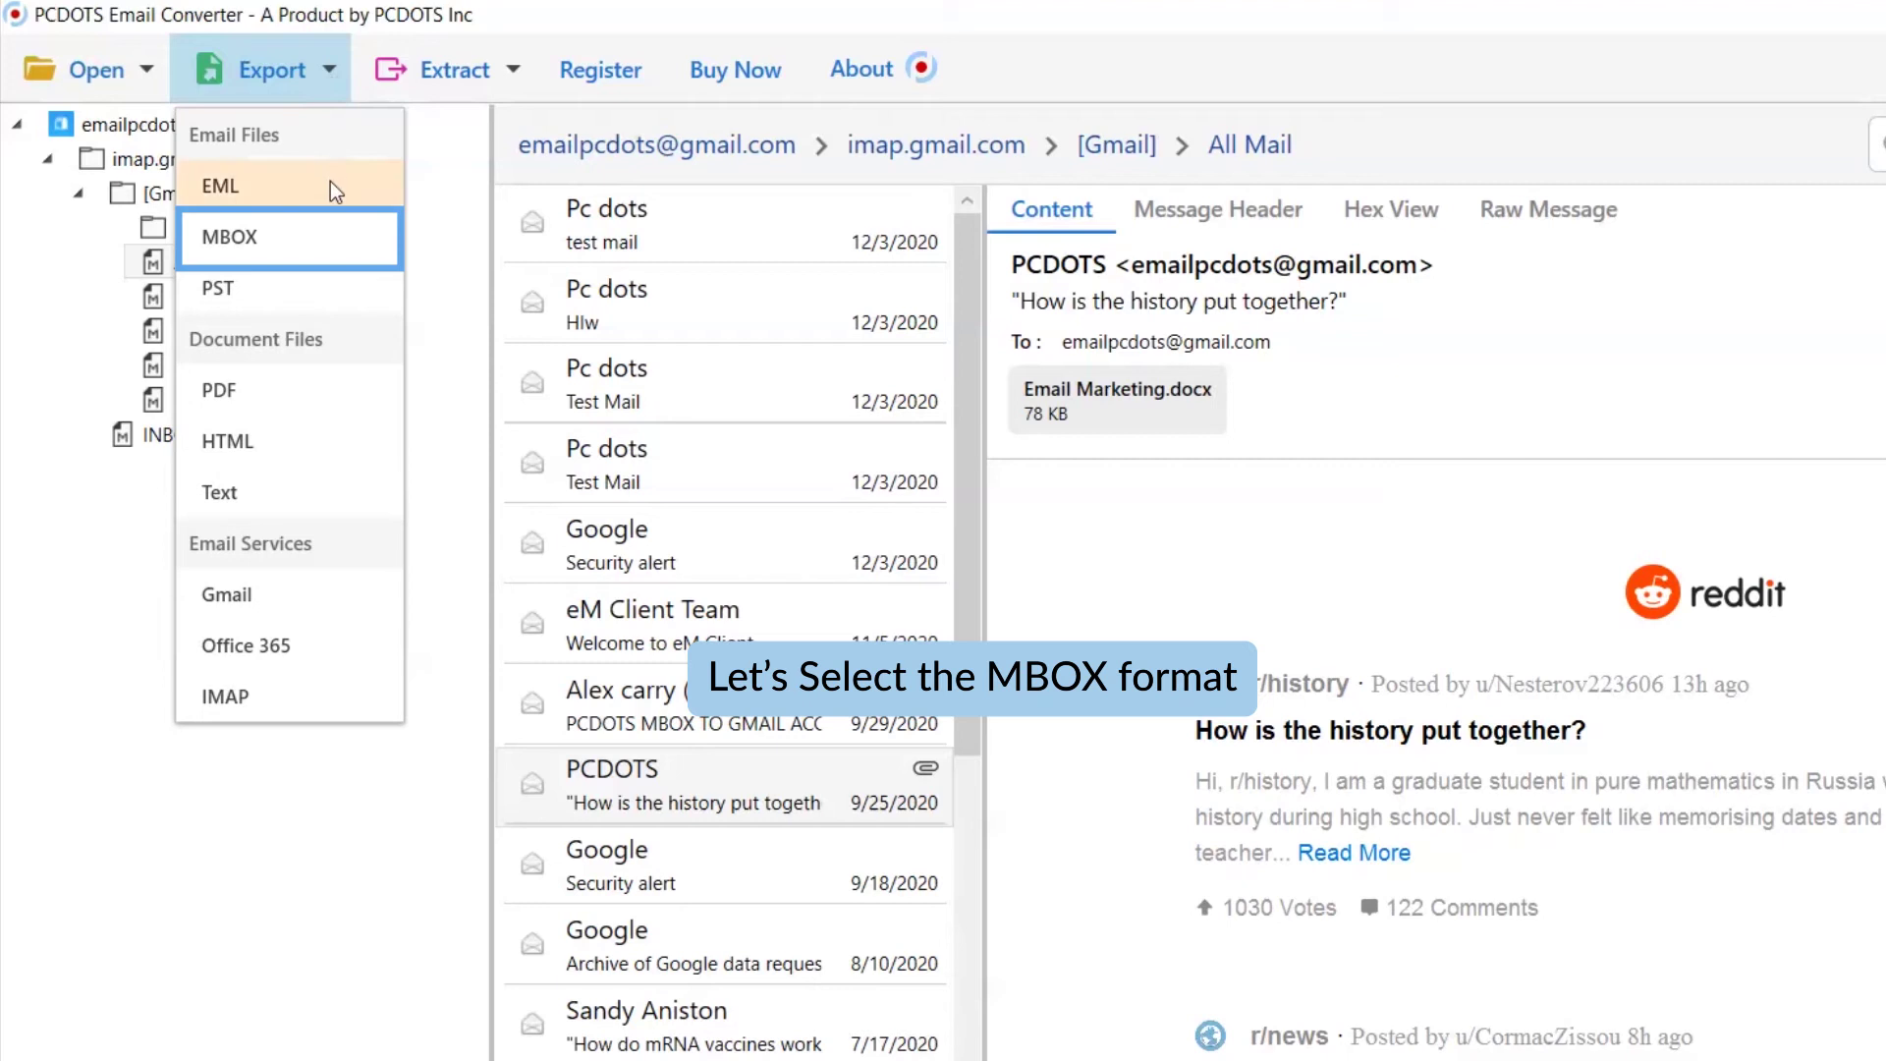
Choose MBOX, keep All Mail checked, and set the destination to Desktop\Output.
{"action": "left_click", "coordinate": [332, 241]}
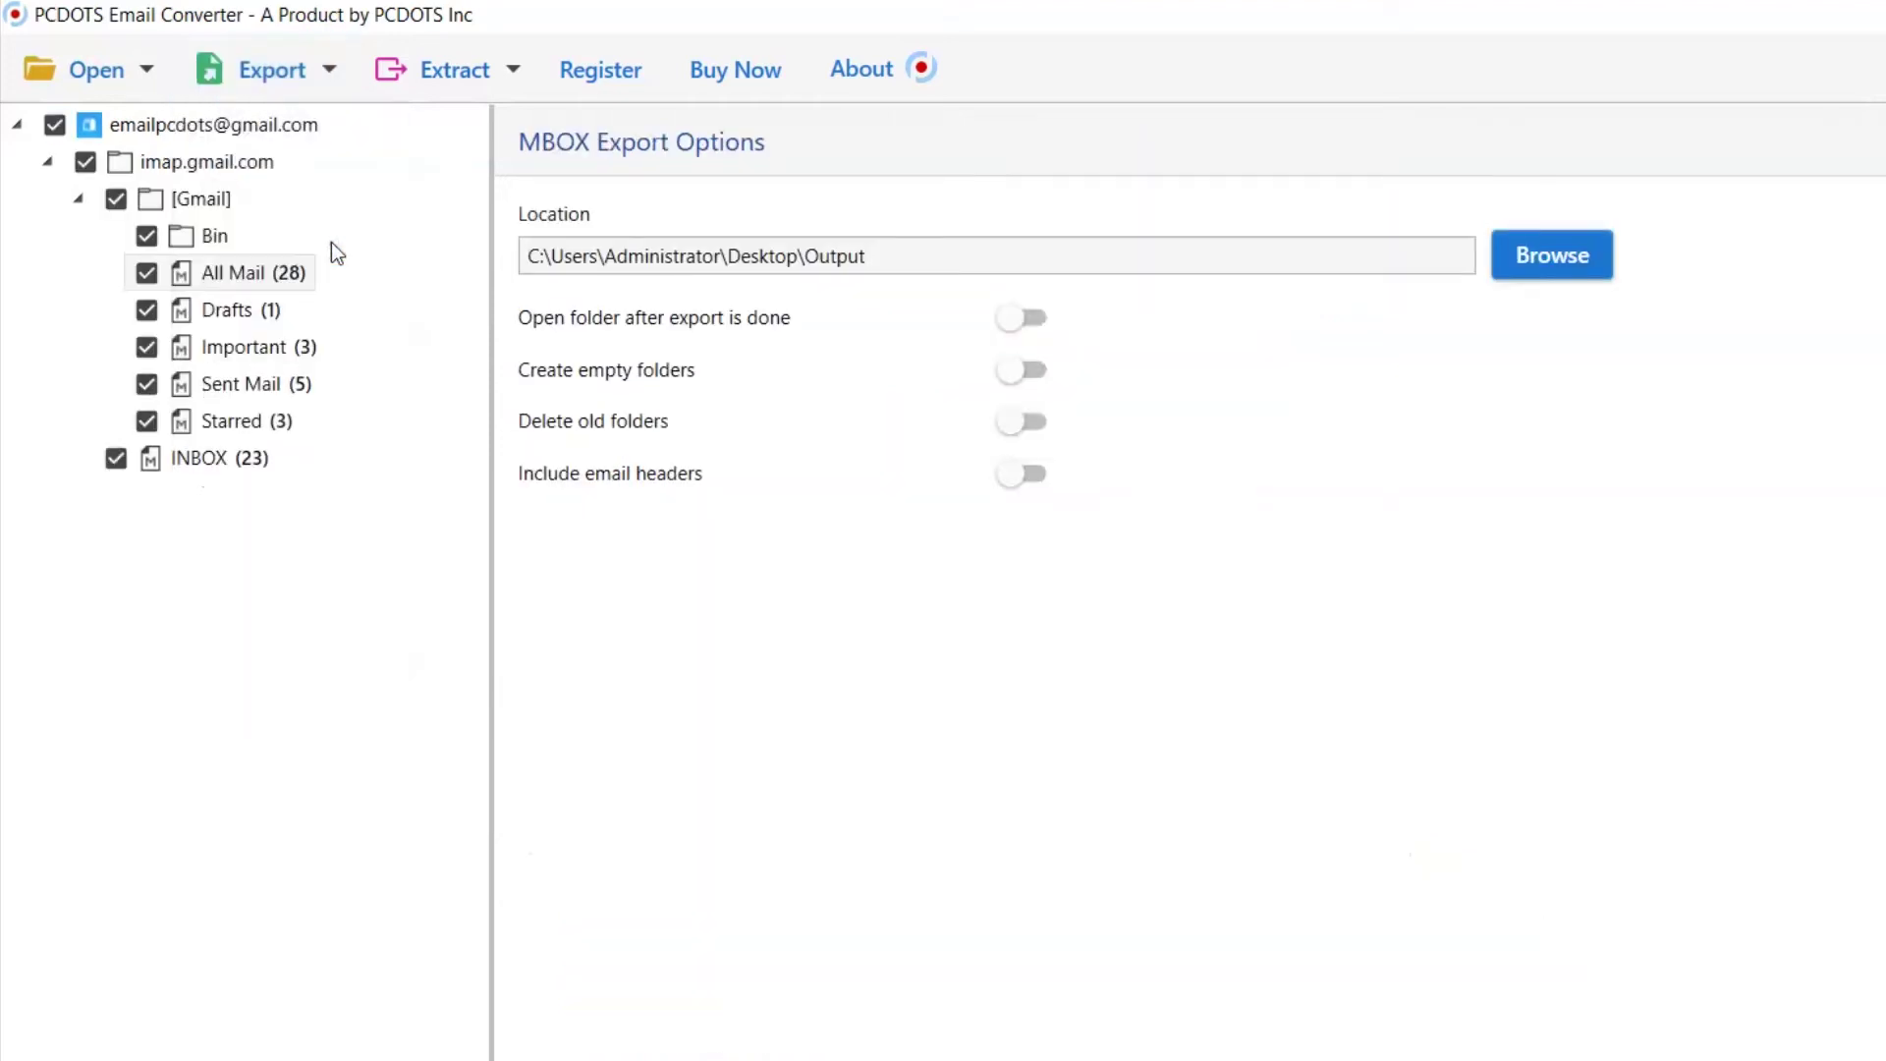
{"action": "left_click", "coordinate": [147, 273]}
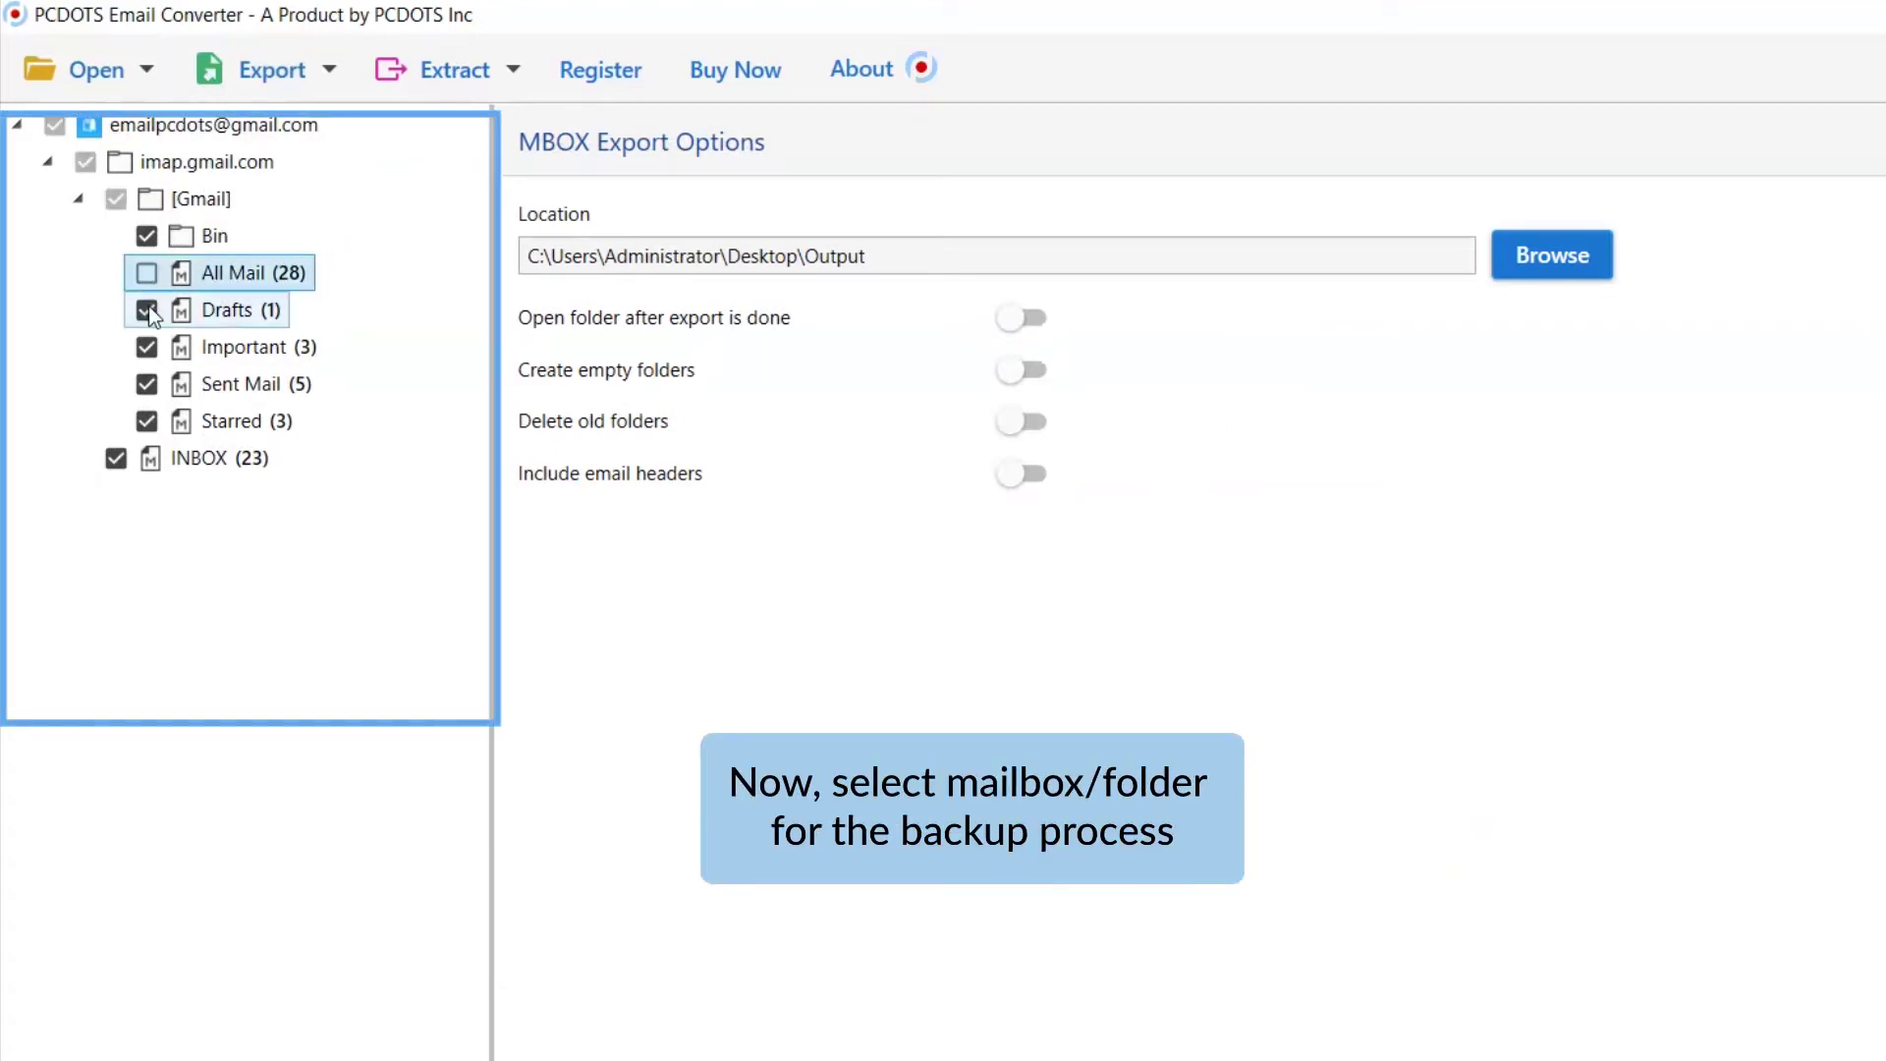
{"action": "left_click", "coordinate": [147, 273]}
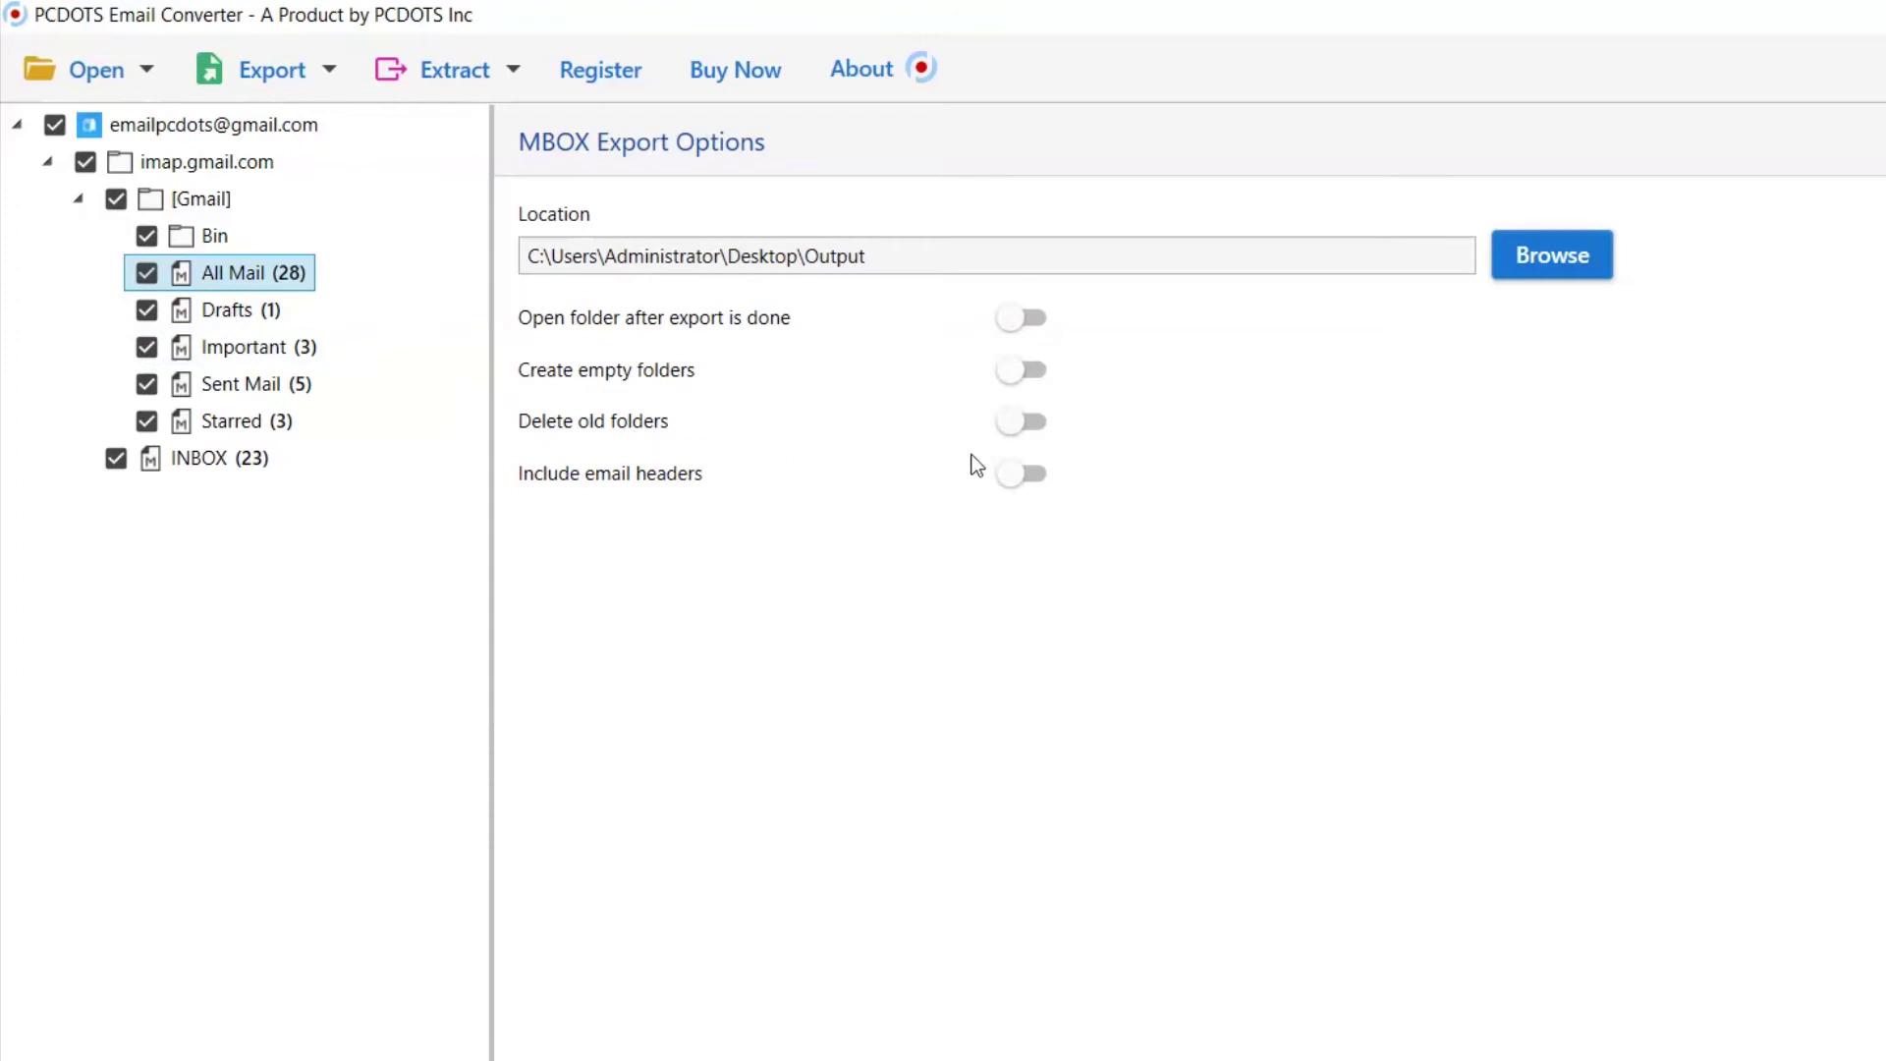
{"action": "left_click", "coordinate": [1547, 263]}
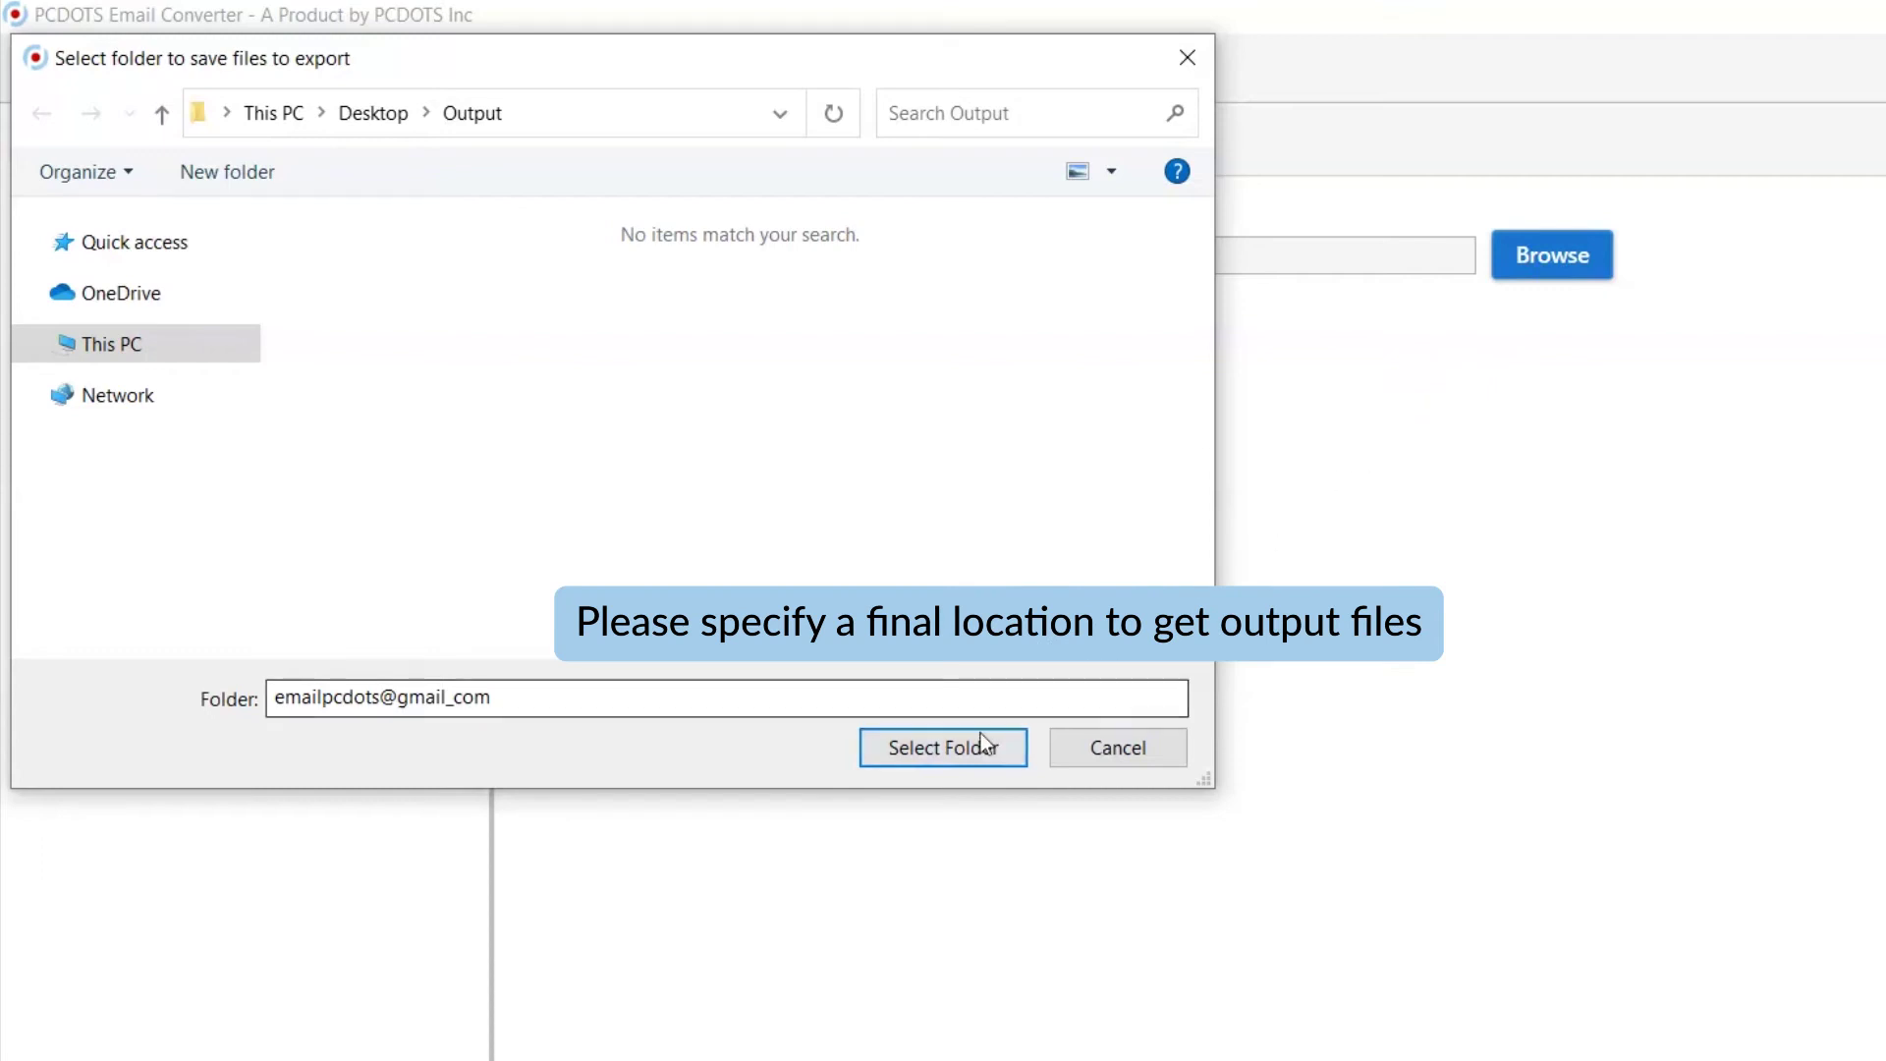
{"action": "left_click", "coordinate": [947, 749]}
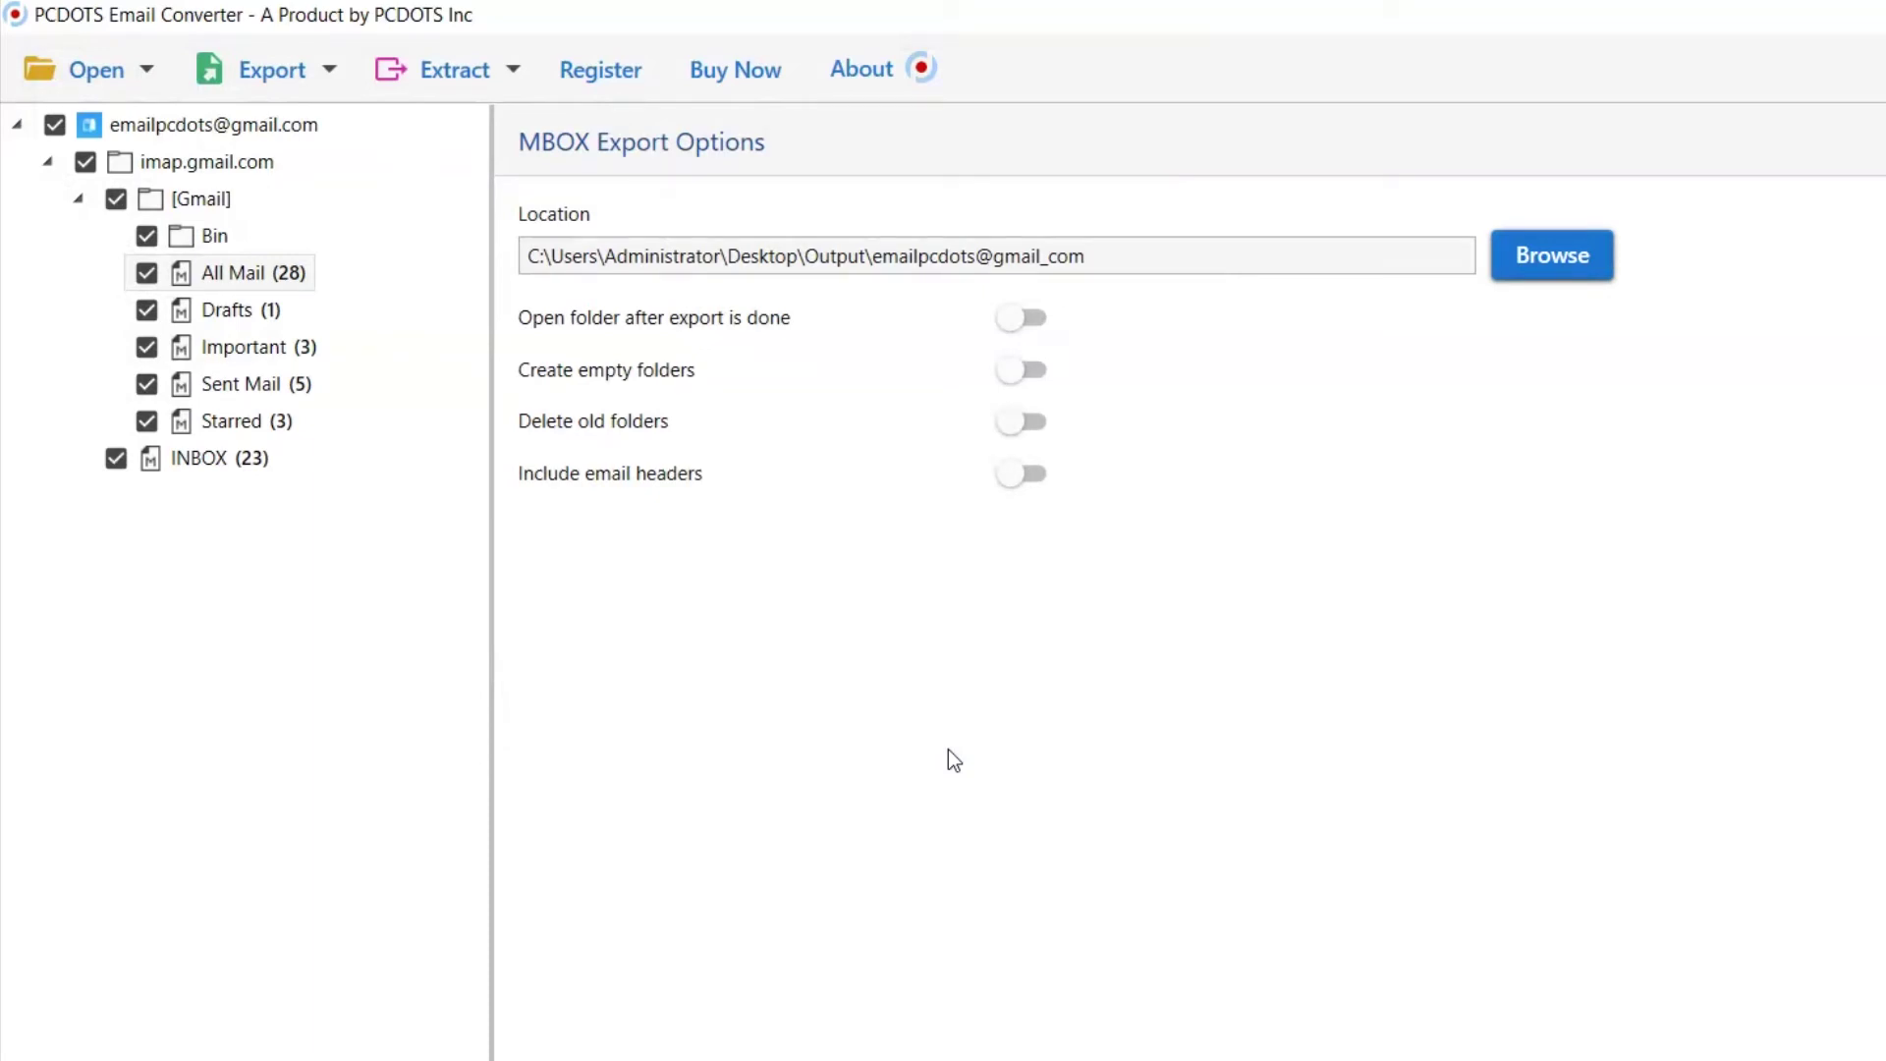
{"action": "left_click", "coordinate": [1011, 320]}
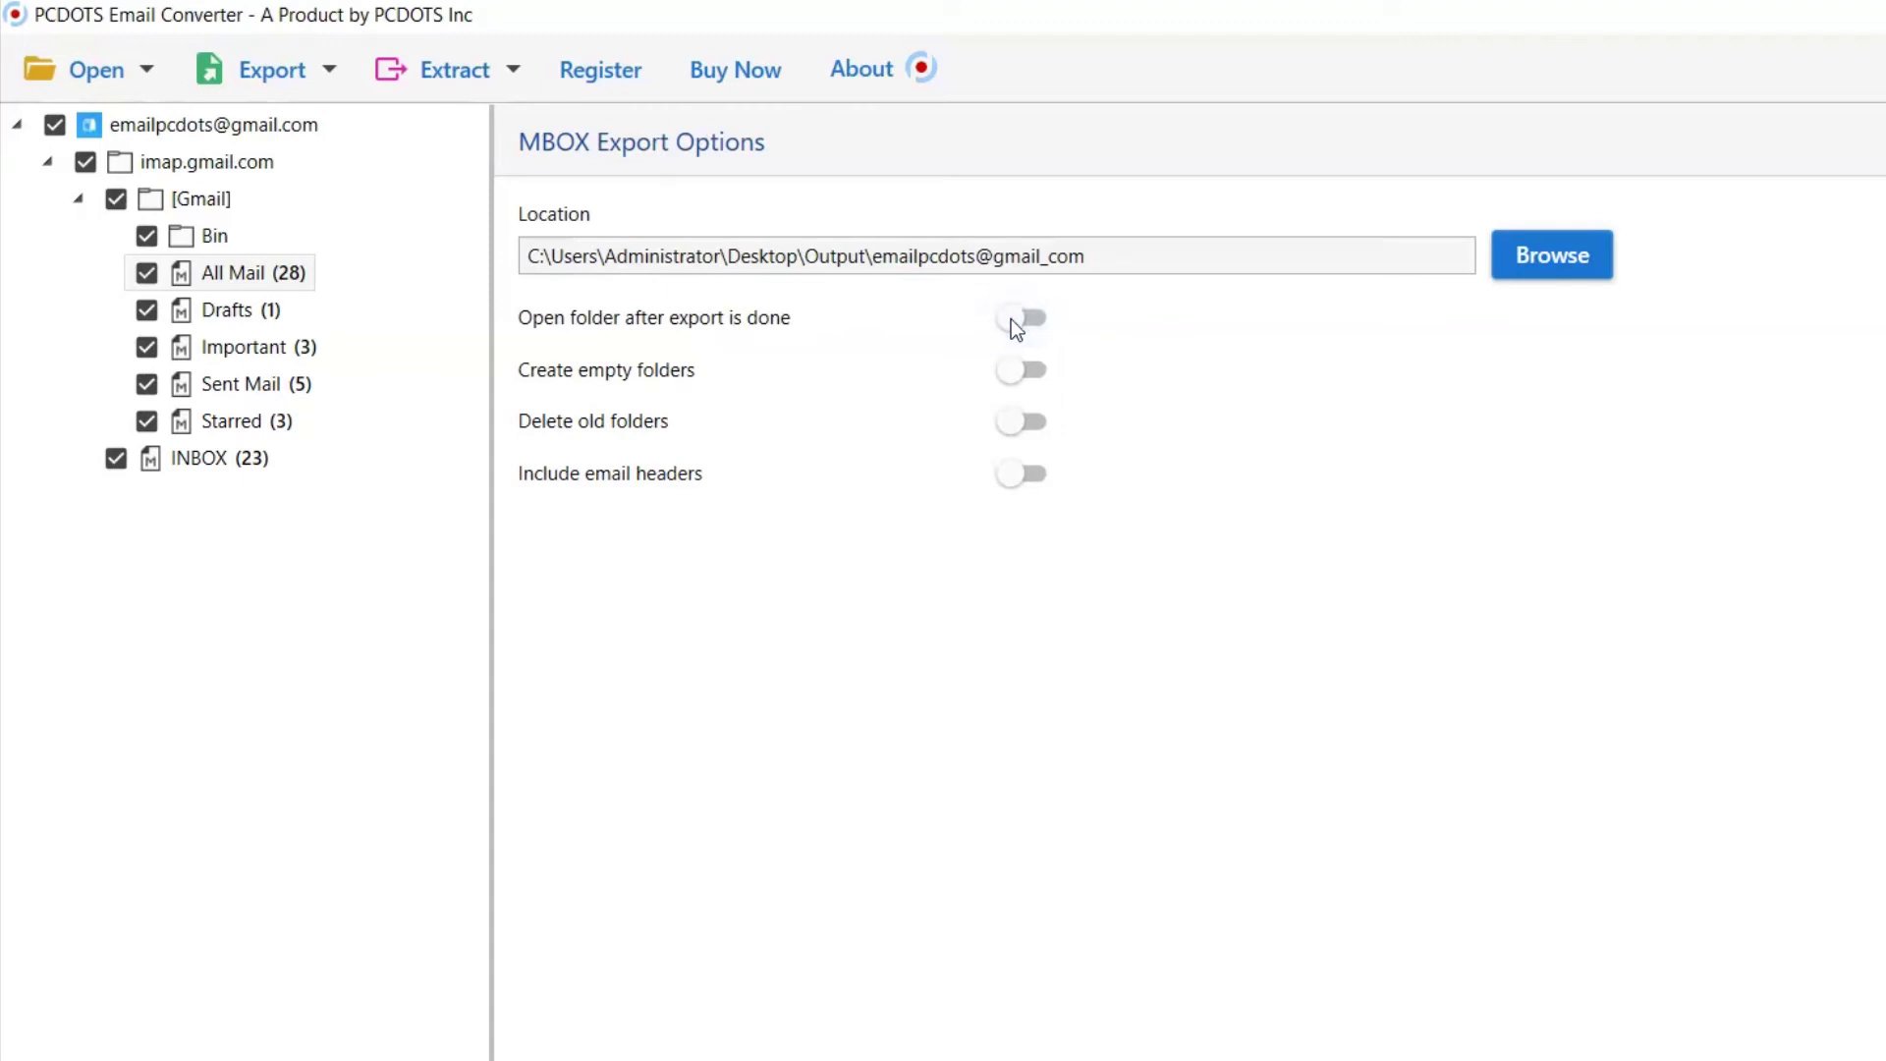
{"action": "left_click", "coordinate": [1014, 373]}
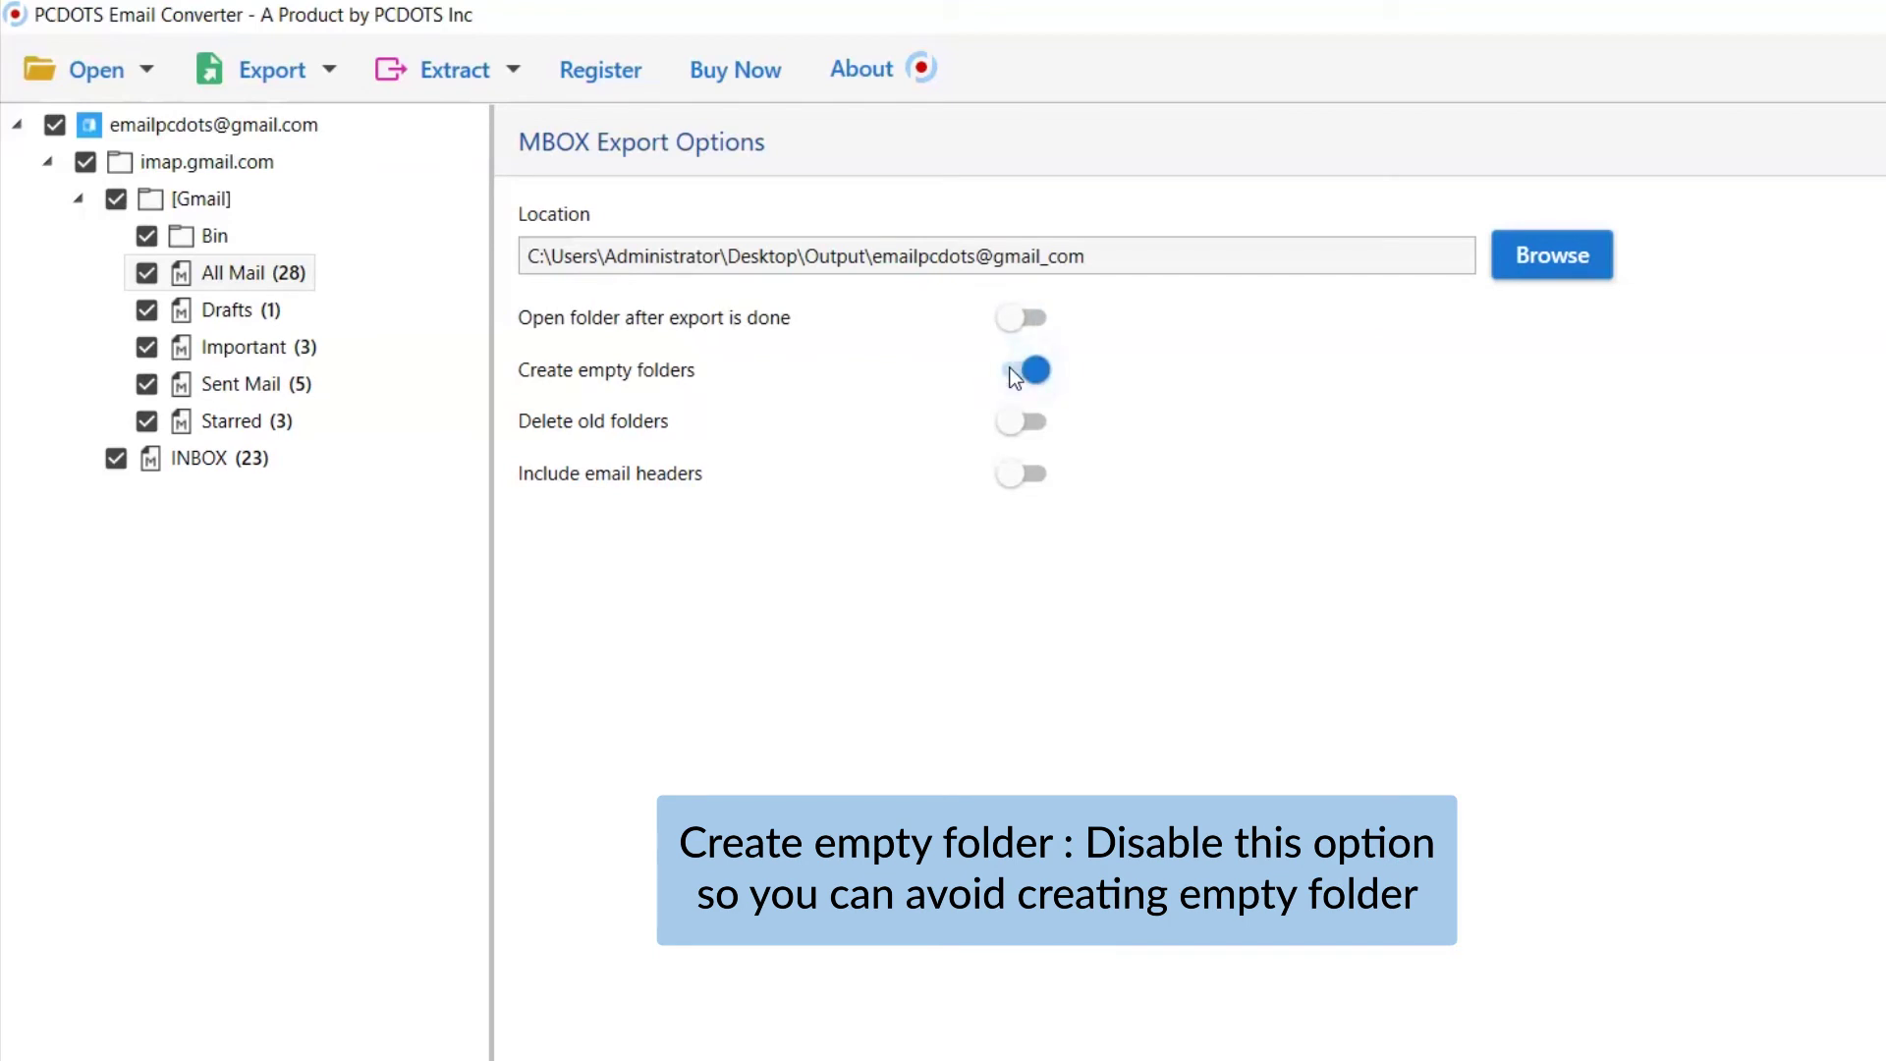
{"action": "left_click", "coordinate": [1015, 374]}
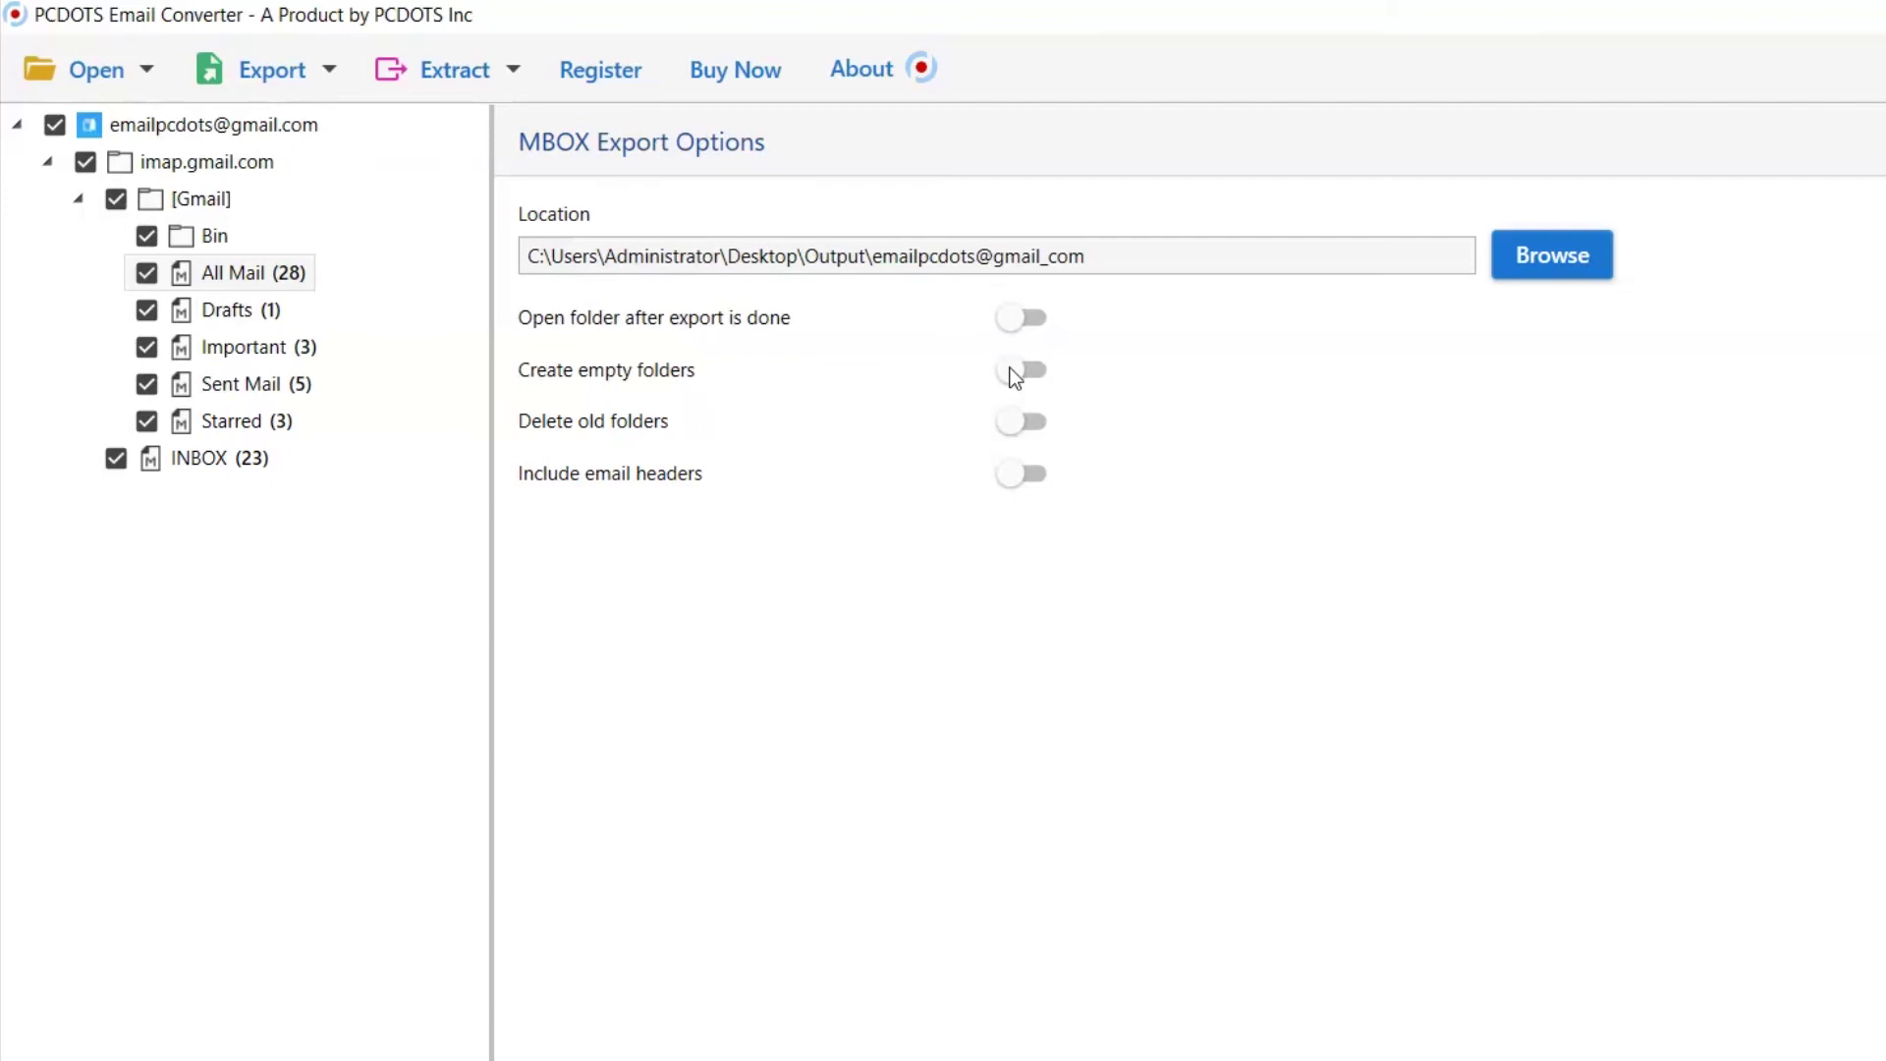
{"action": "left_click", "coordinate": [1015, 421]}
{"action": "left_click", "coordinate": [1010, 478]}
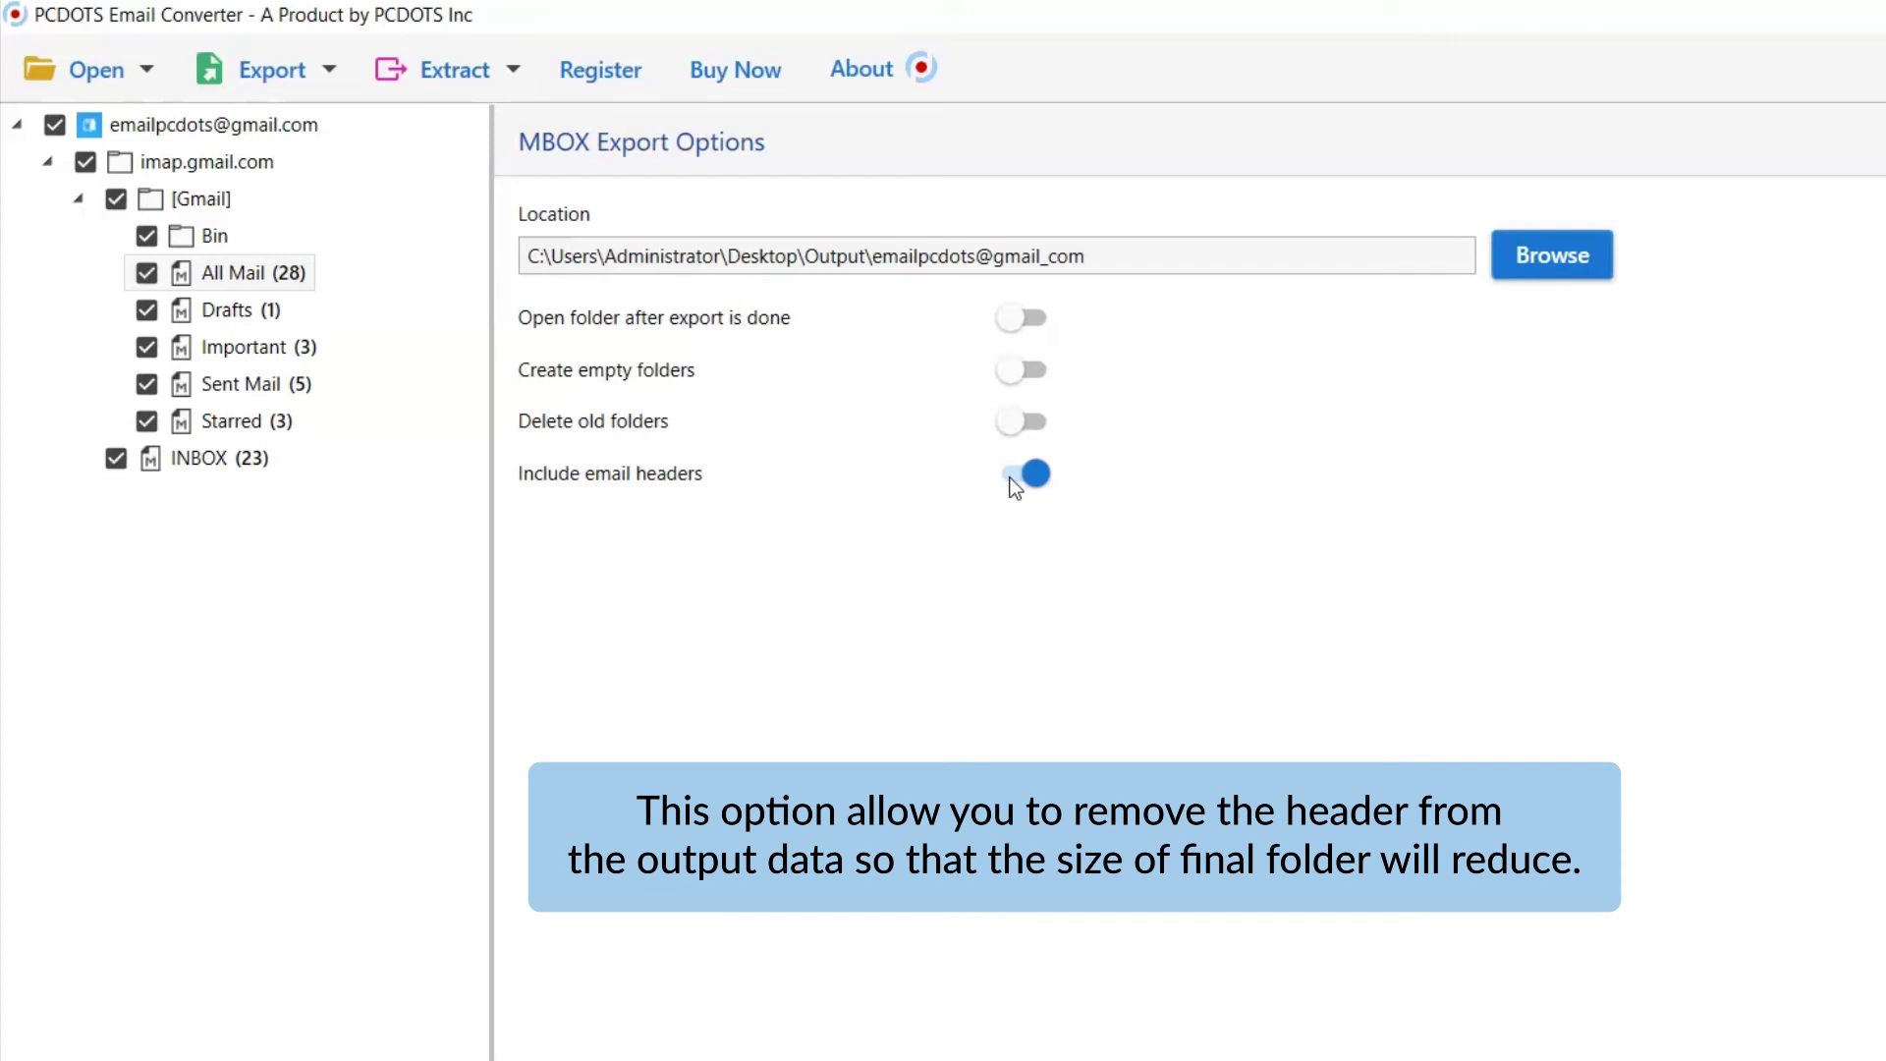
{"action": "left_click", "coordinate": [1010, 477]}
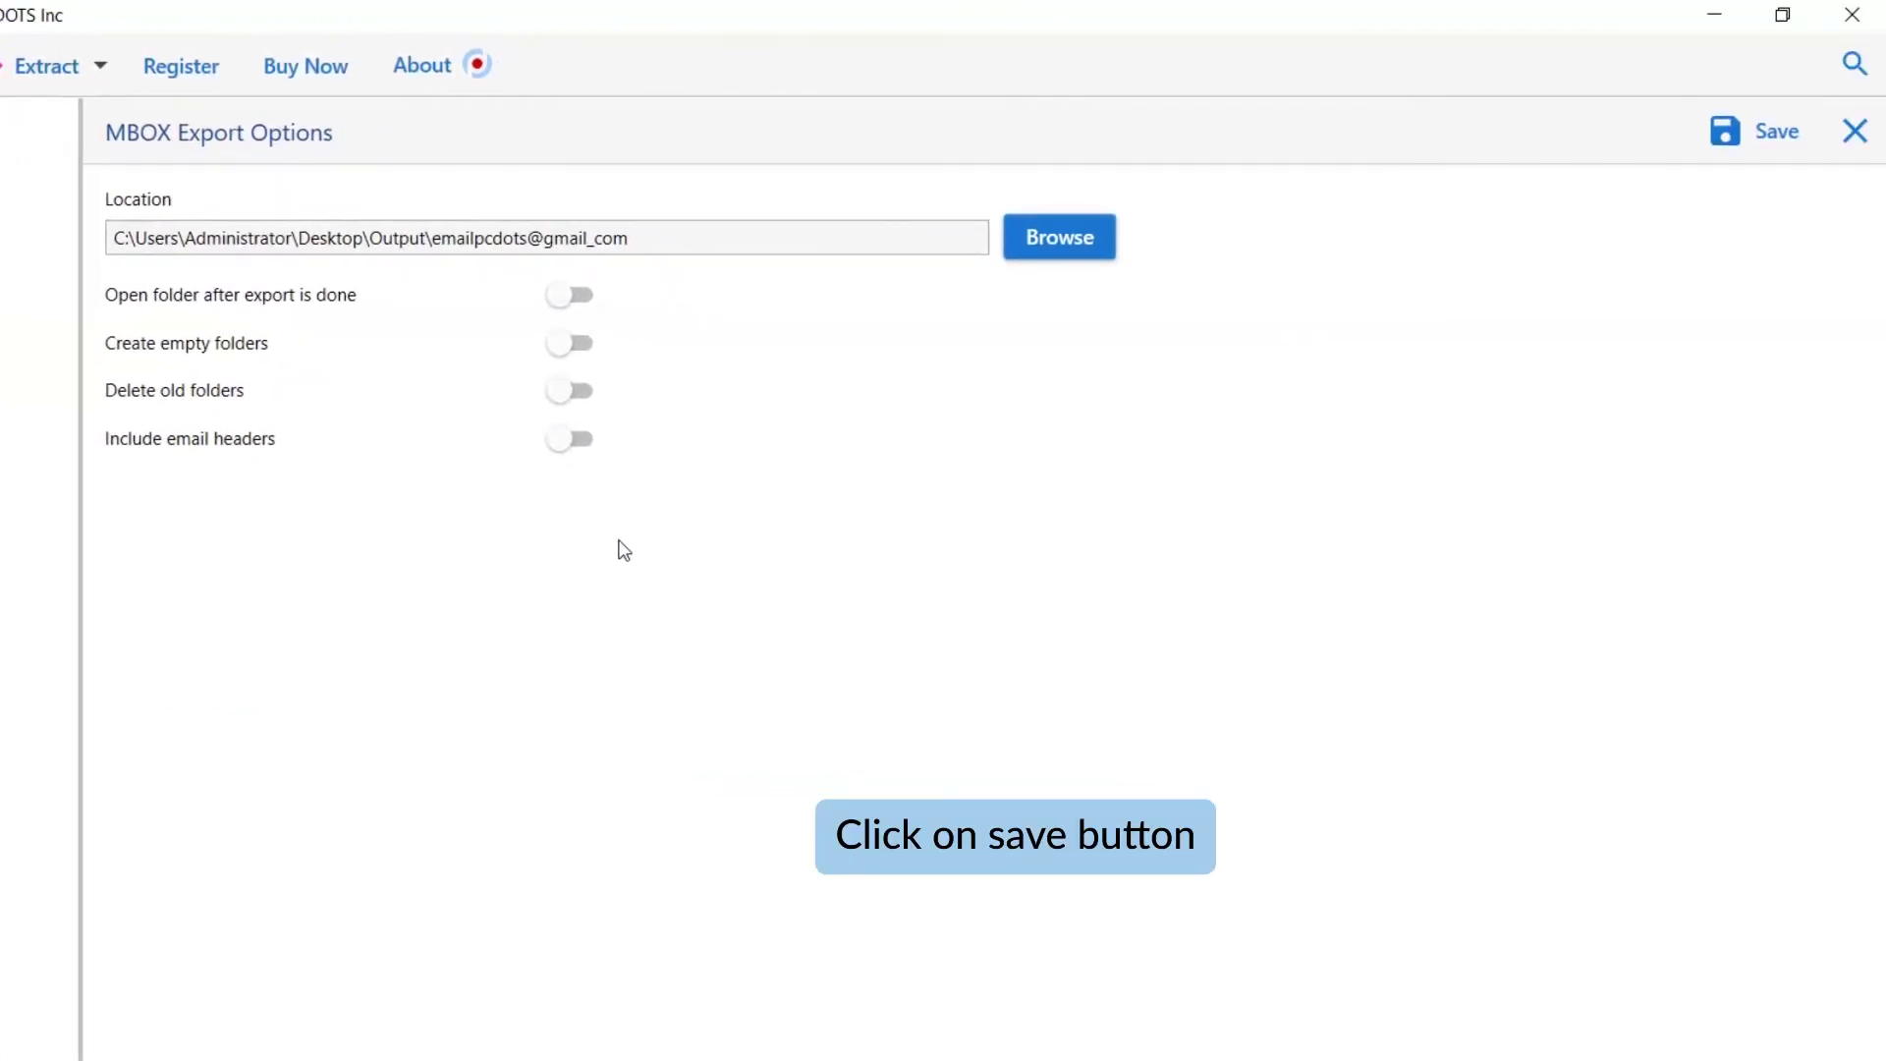
Run the MBOX export and dismiss the Demo Edition limit notice.
{"action": "left_click", "coordinate": [1789, 139]}
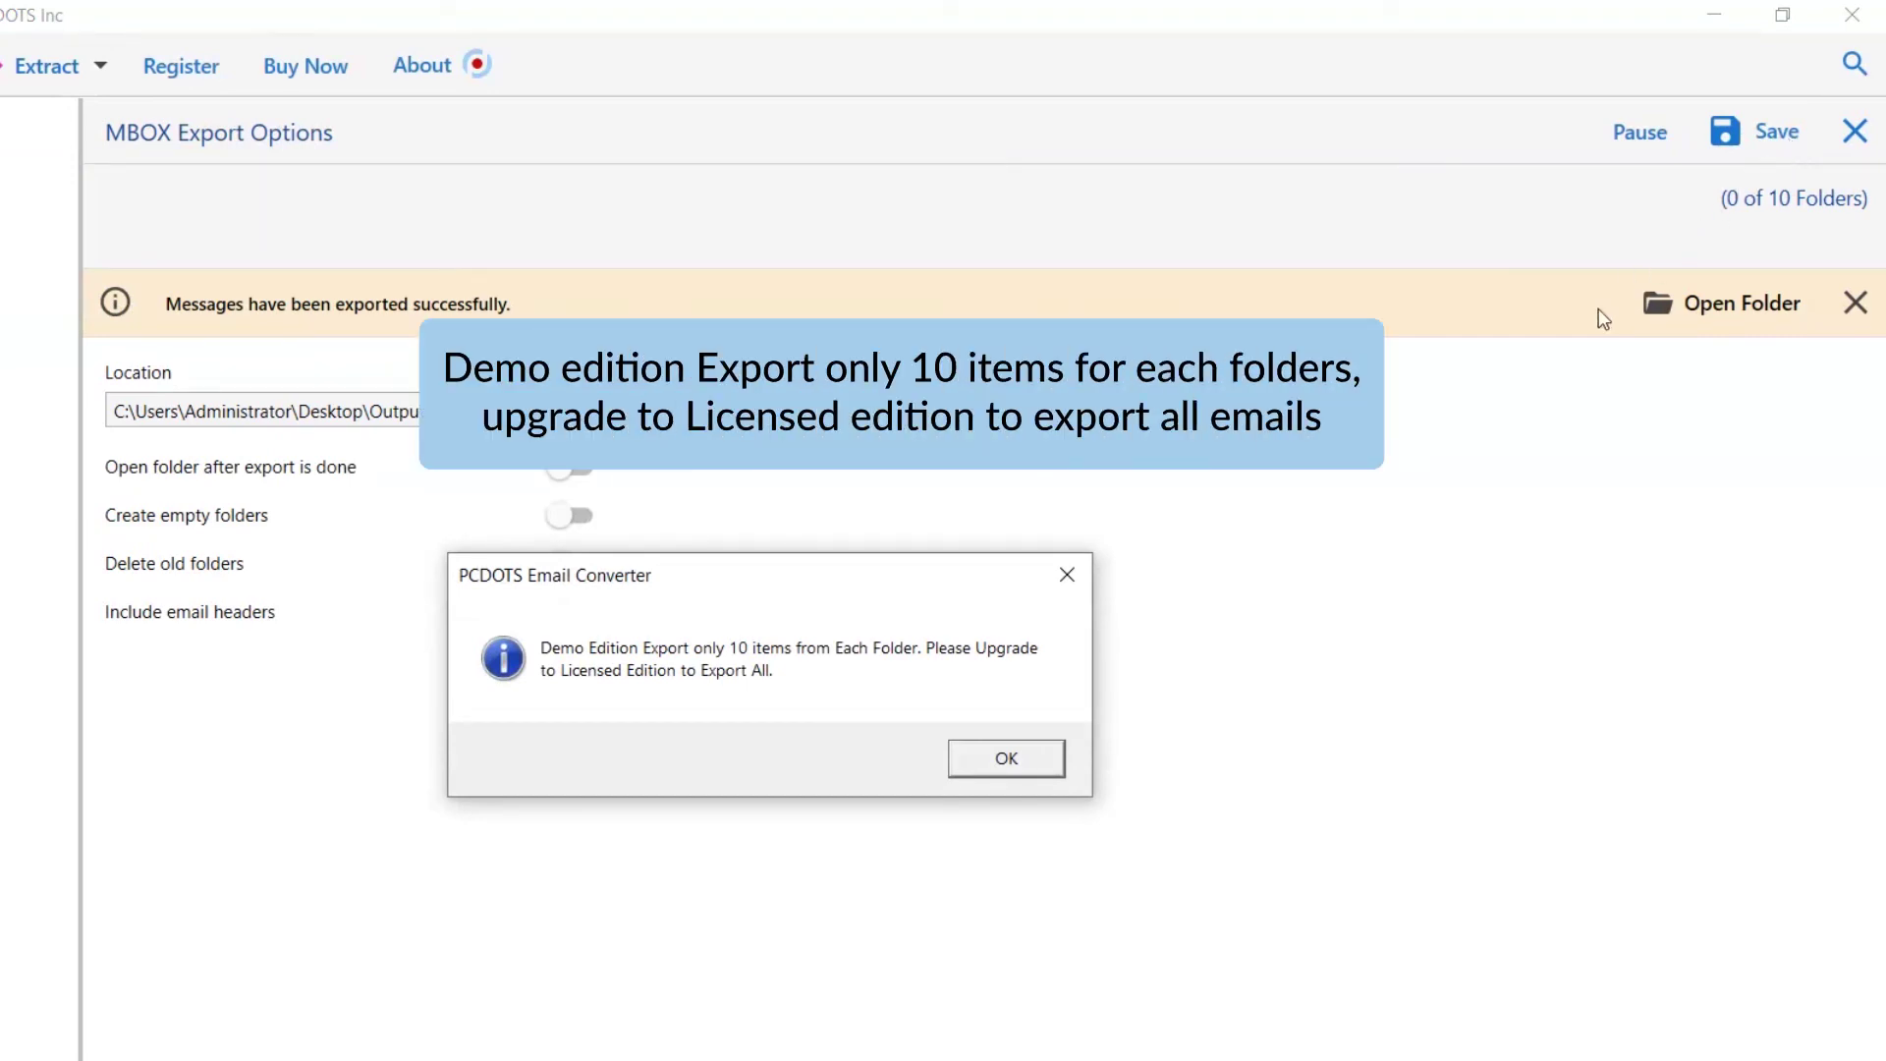
{"action": "left_click", "coordinate": [993, 766]}
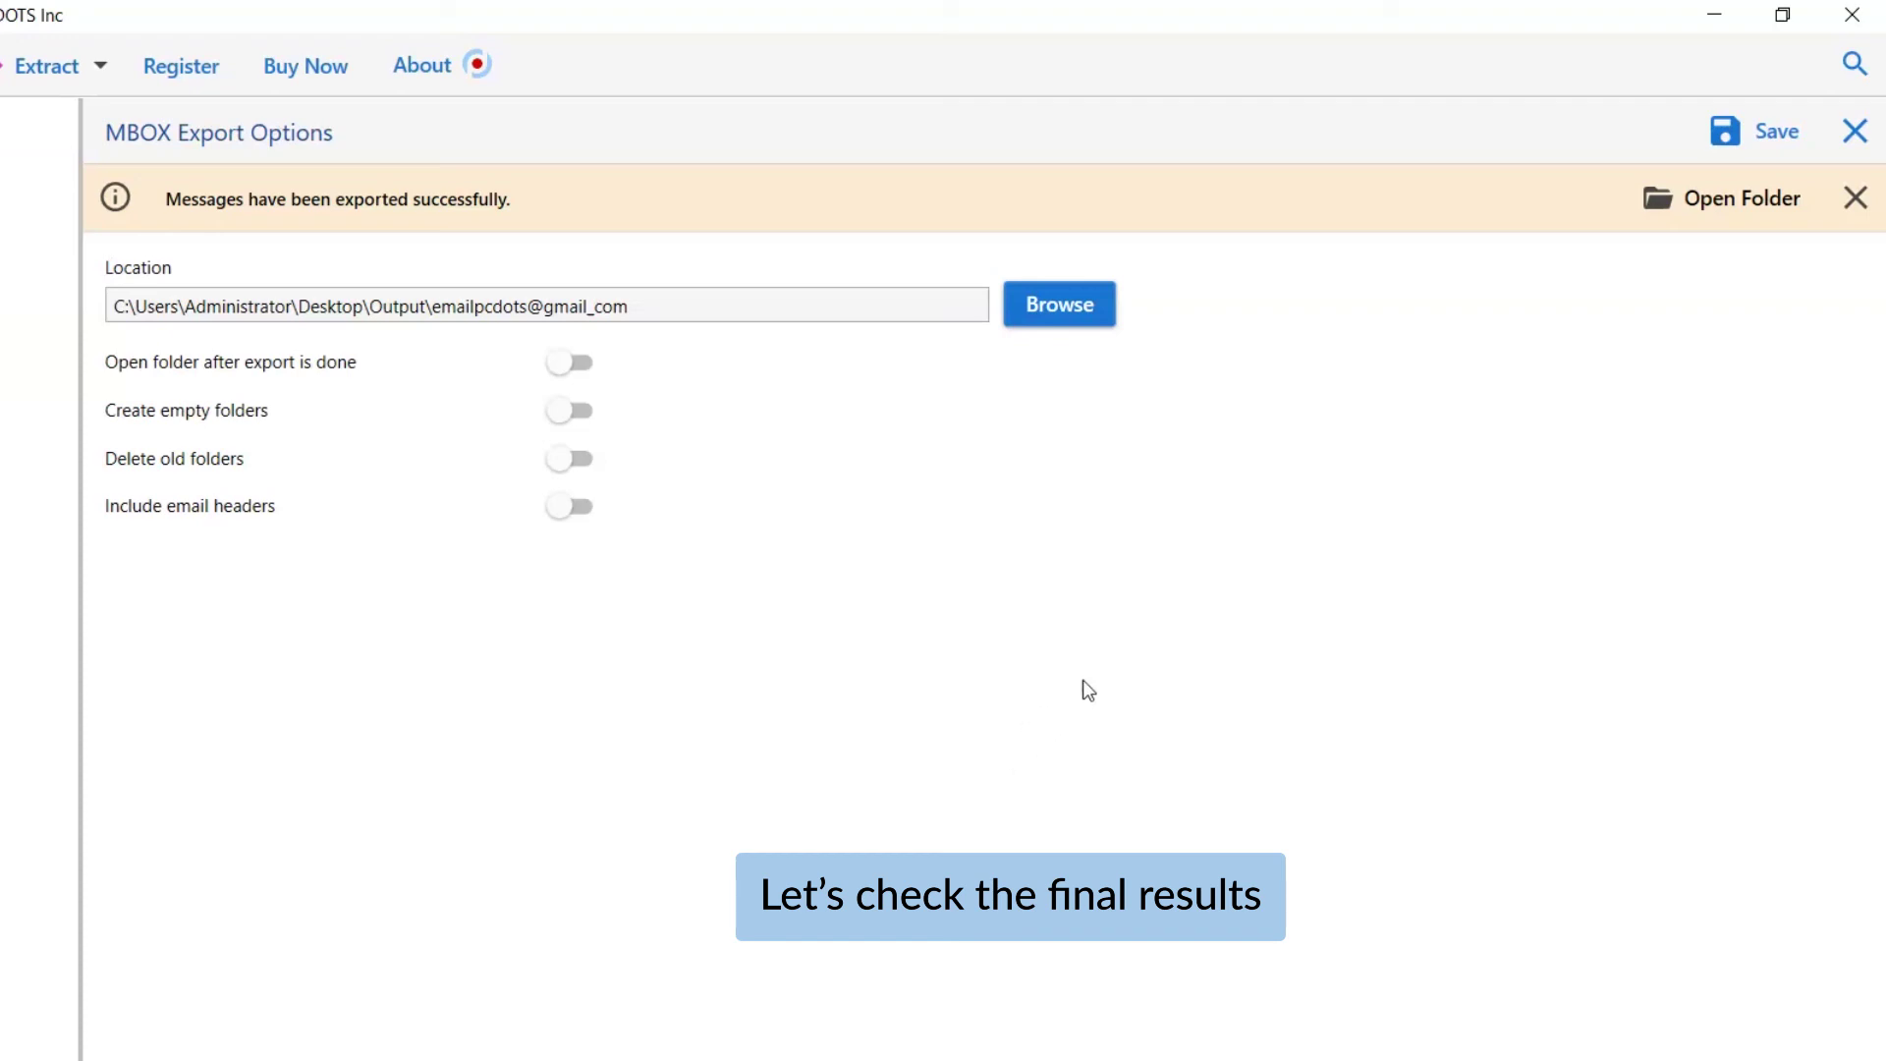
Open the export destination and browse through the account folder and imap_gmail_com into [Gmail].
{"action": "left_click", "coordinate": [1727, 220]}
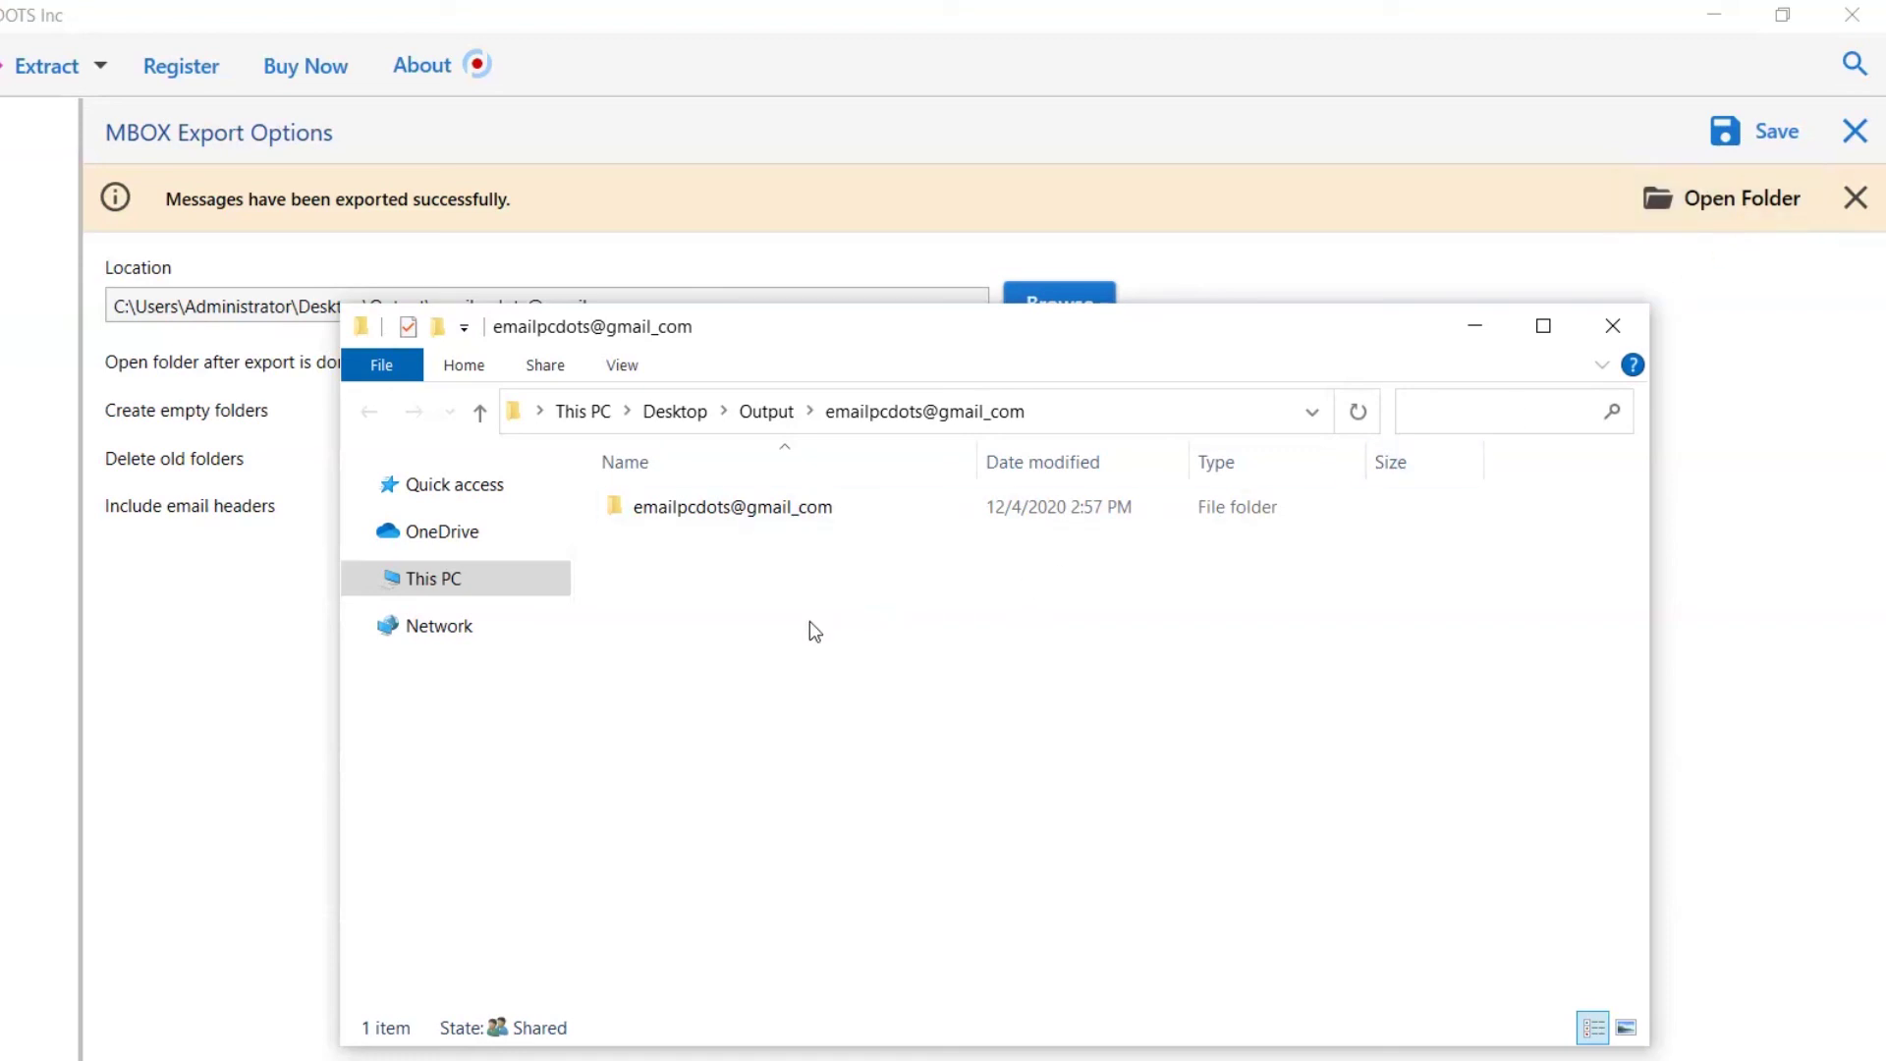
{"action": "double_click", "coordinate": [714, 524]}
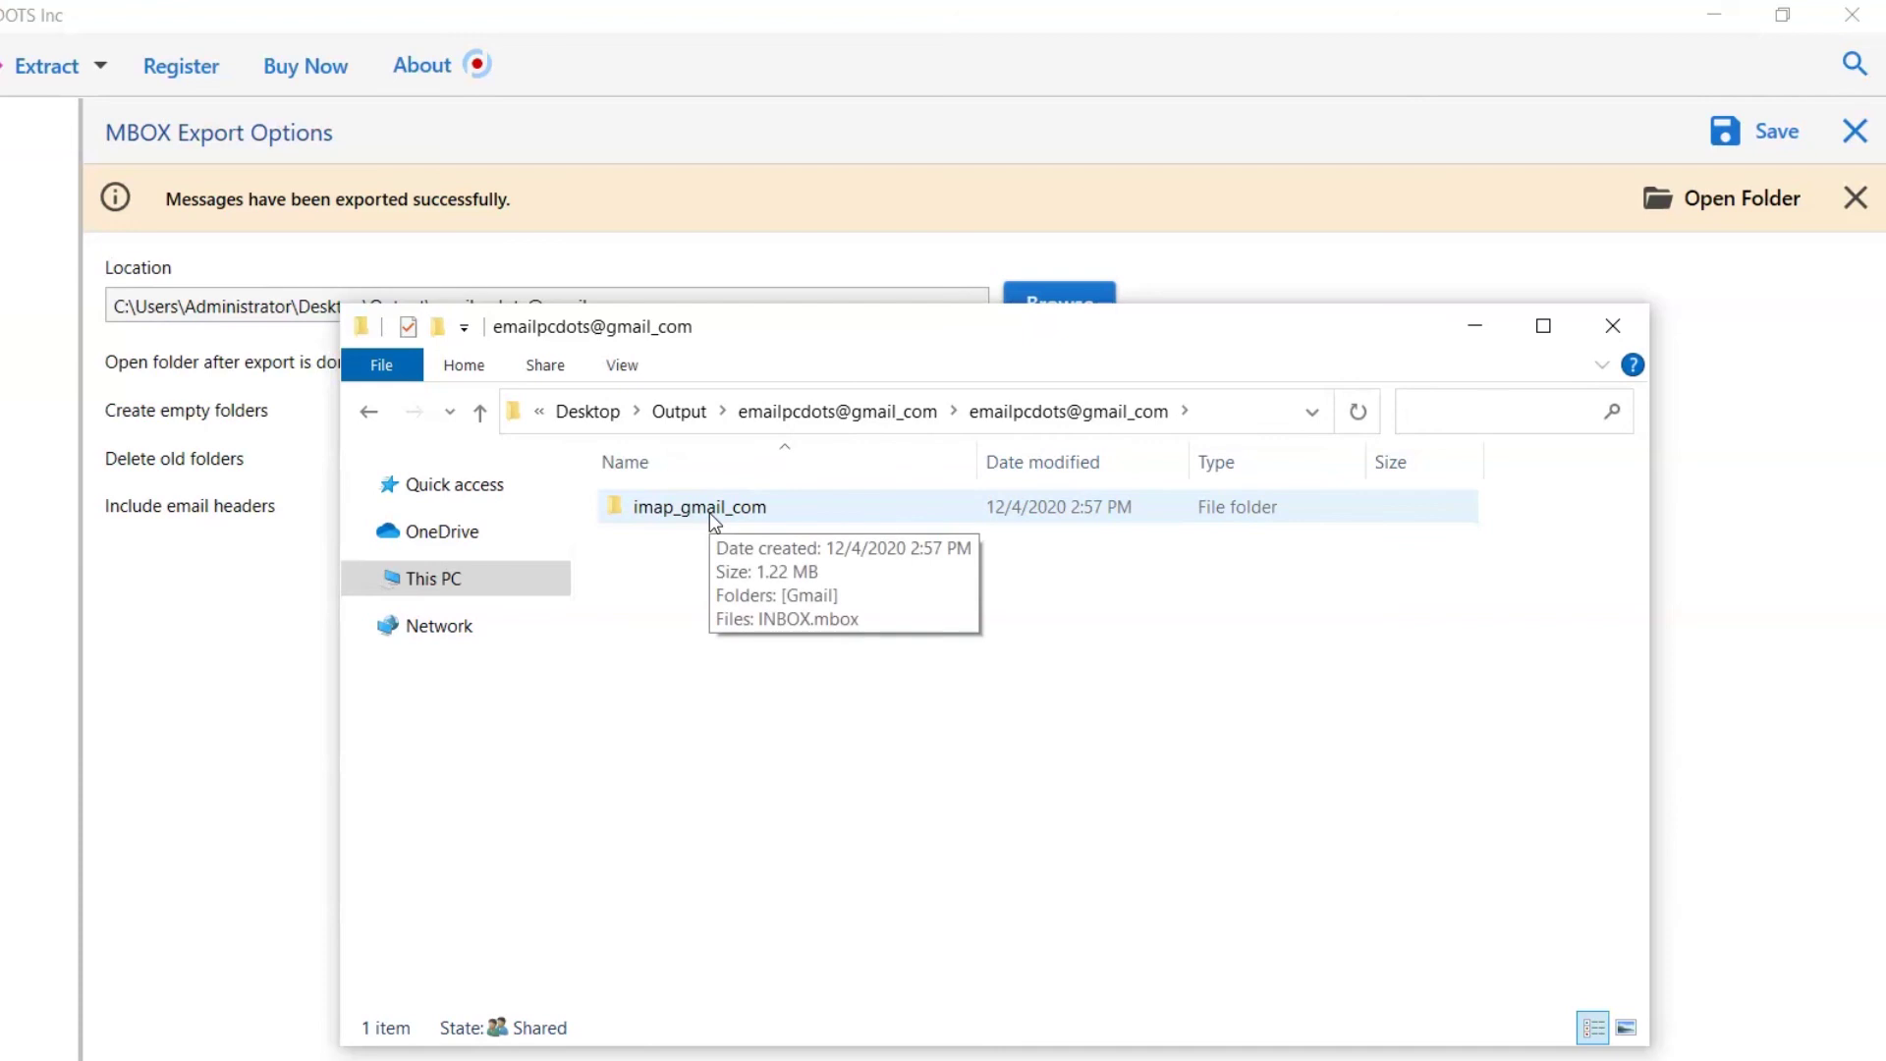
{"action": "double_click", "coordinate": [712, 518]}
{"action": "double_click", "coordinate": [709, 509]}
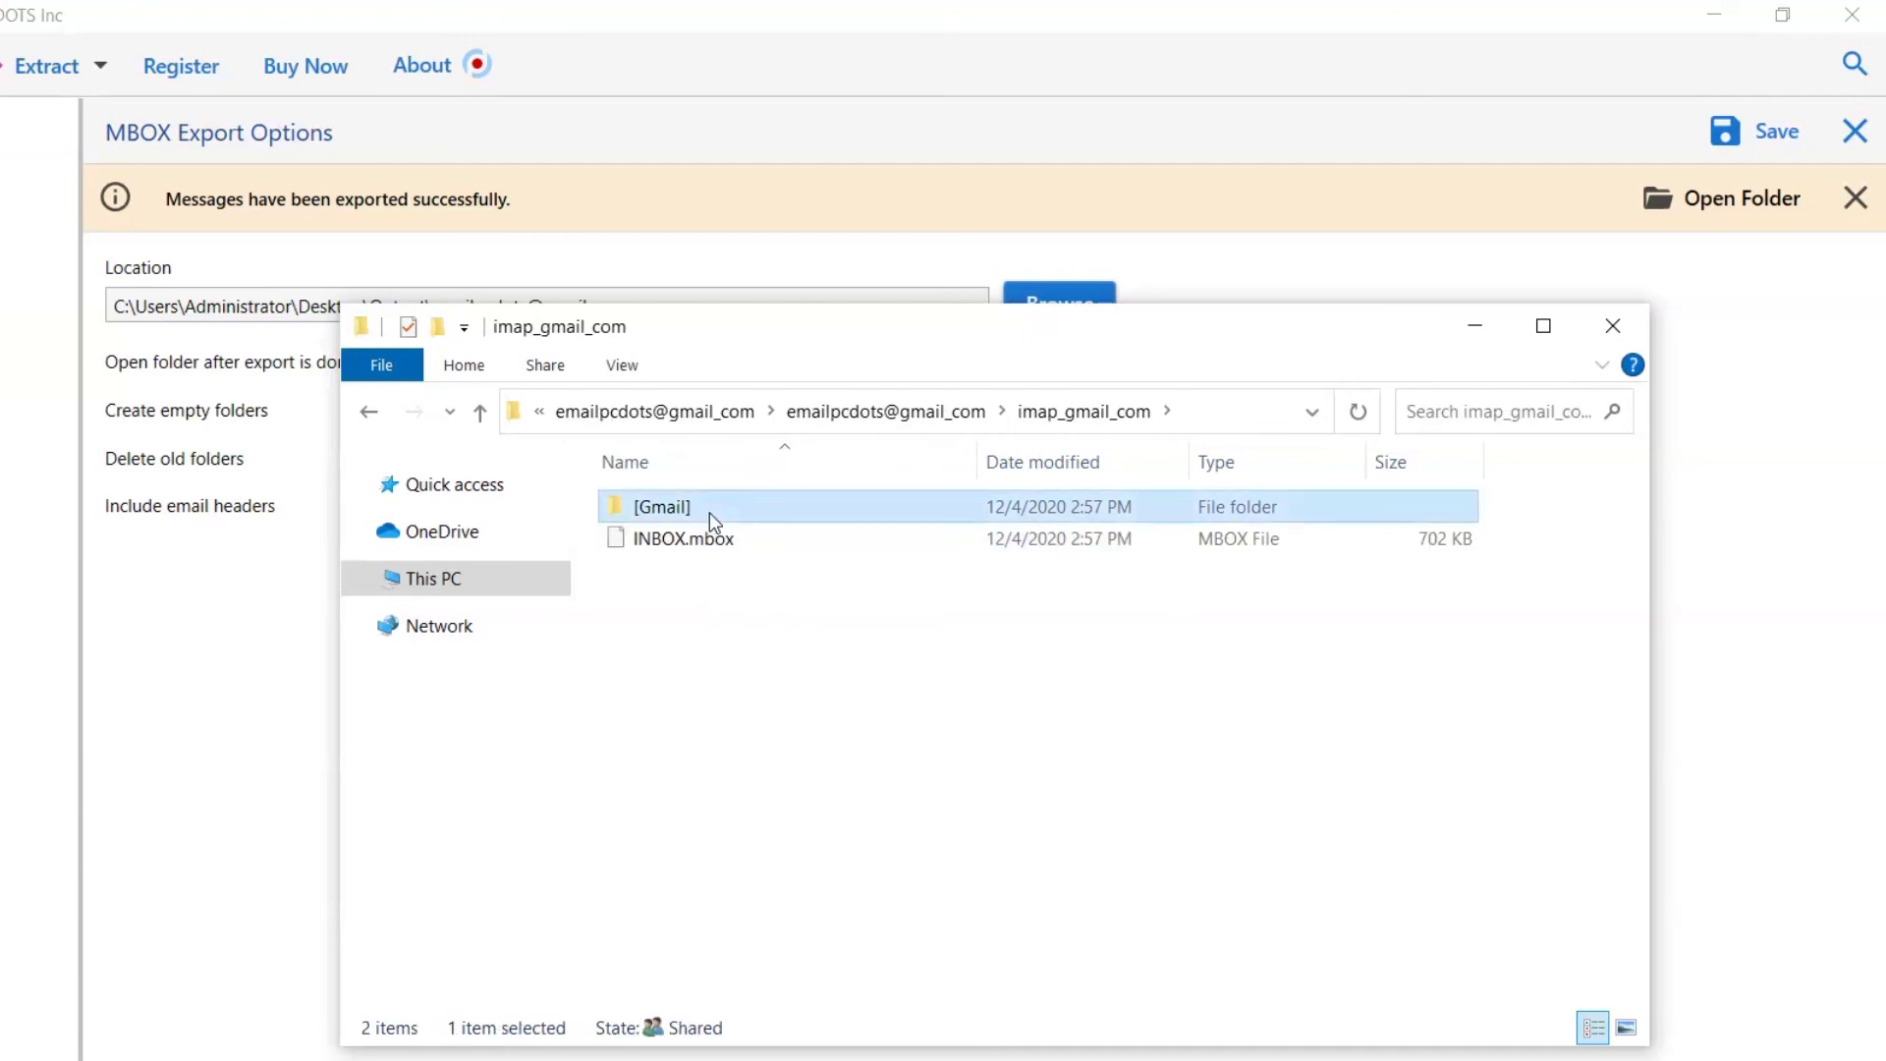